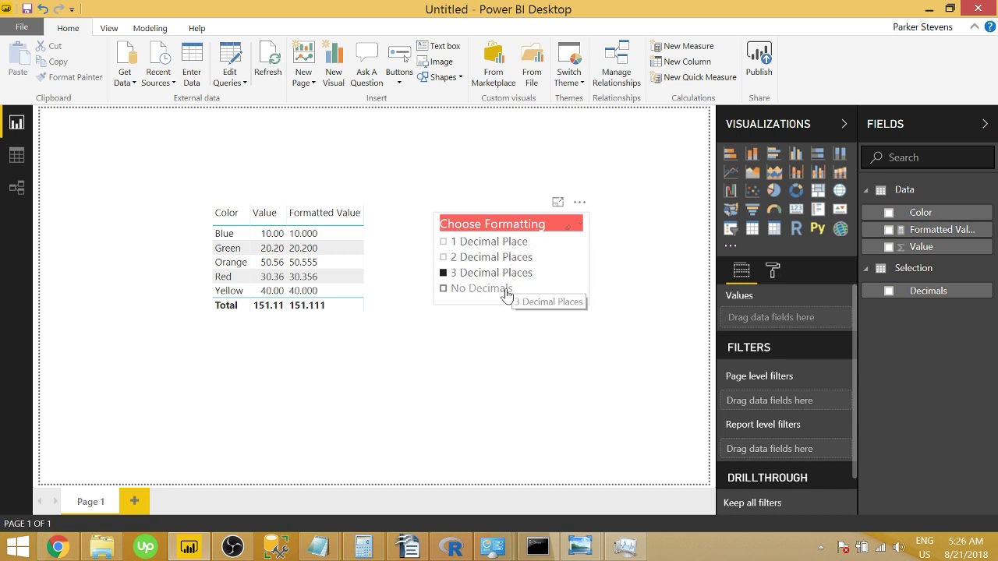
Try 1 and 2 decimal places and No Decimals, then clear the choice so values show 10, 20, 51
{"action": "left_click", "coordinate": [497, 242]}
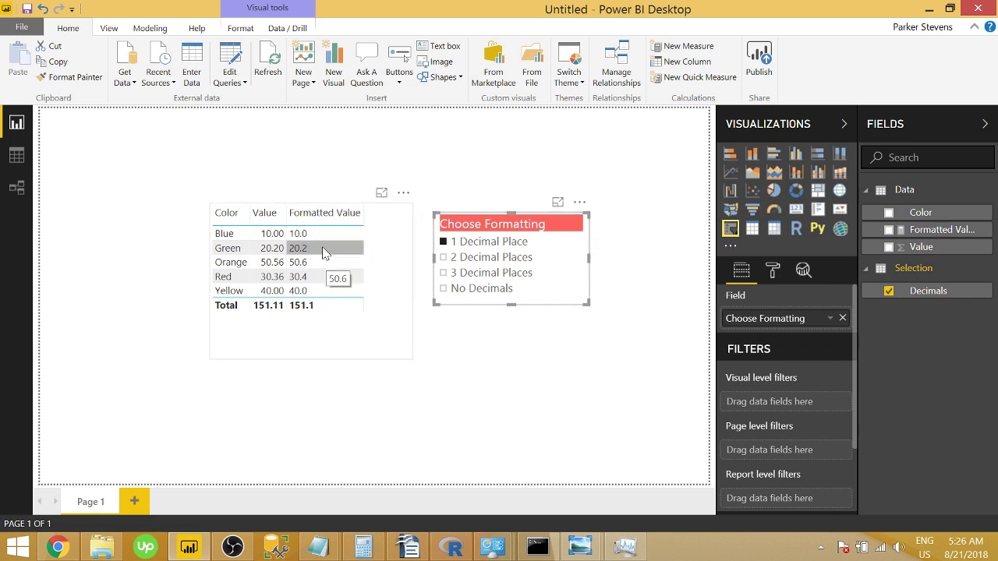
{"action": "left_click", "coordinate": [482, 260]}
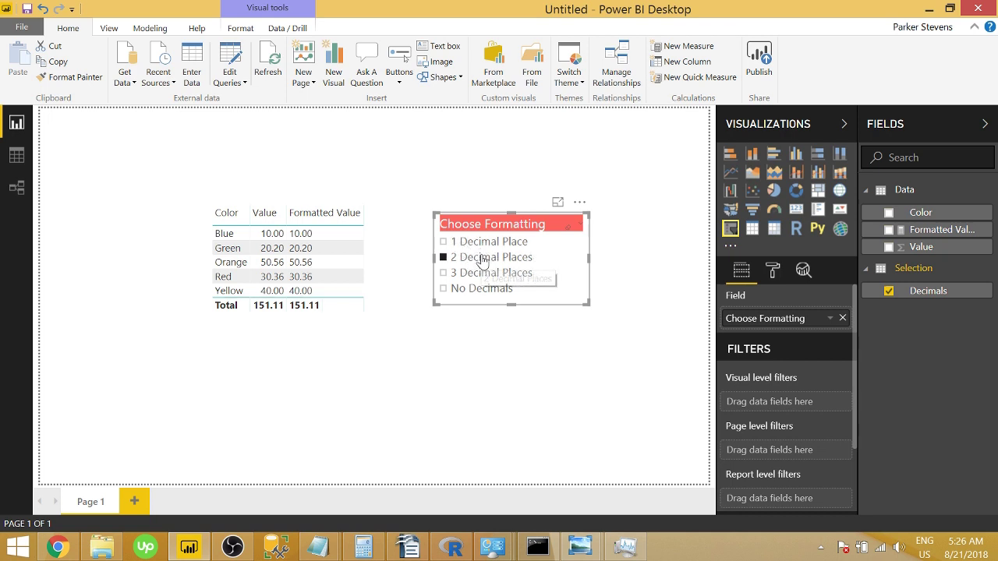
{"action": "left_click", "coordinate": [462, 288]}
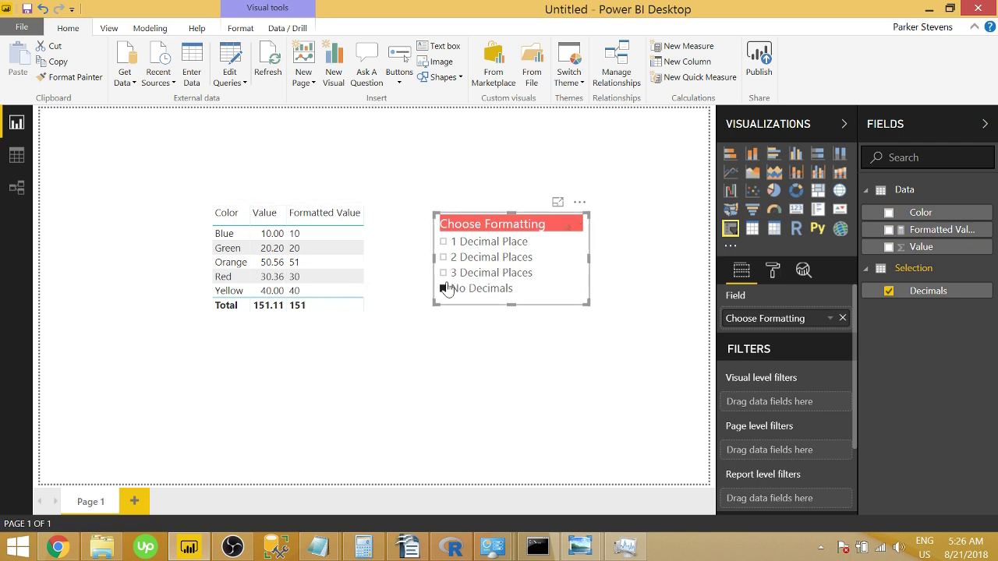
{"action": "left_click", "coordinate": [499, 292]}
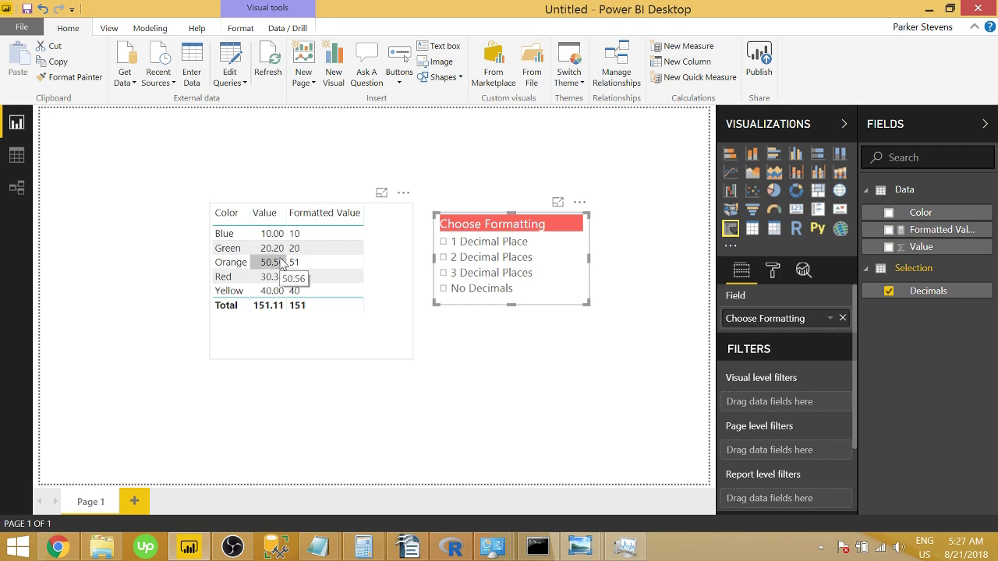
Inspect the Data and Selection table rows, then view both tables unconnected in the model diagram
{"action": "left_click", "coordinate": [17, 158]}
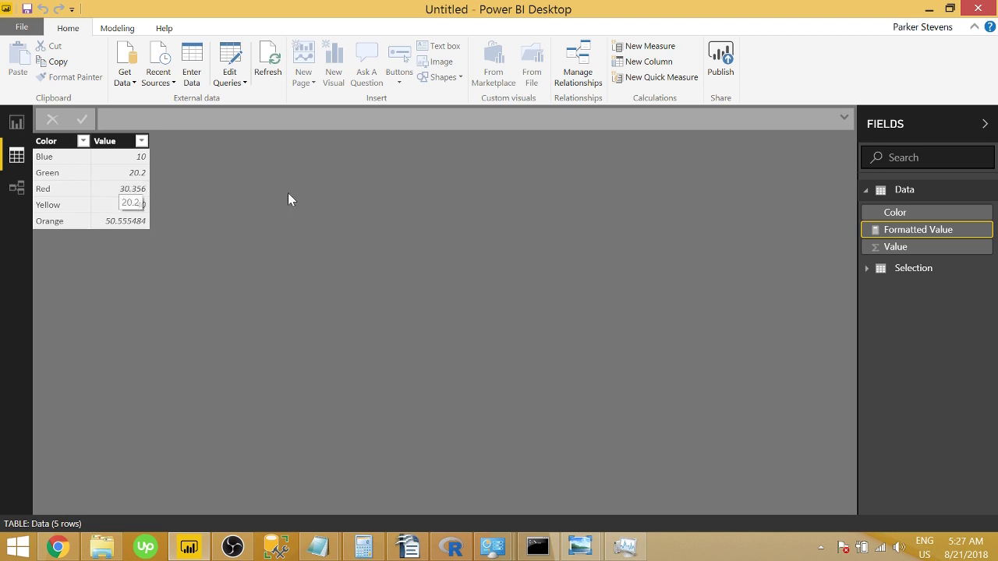
{"action": "left_click", "coordinate": [906, 273]}
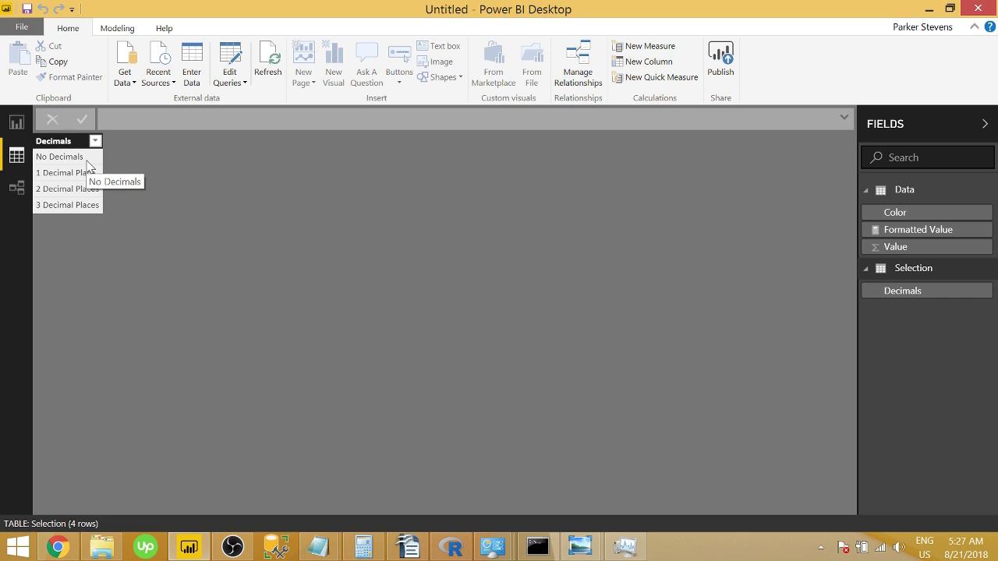
{"action": "left_click", "coordinate": [16, 187]}
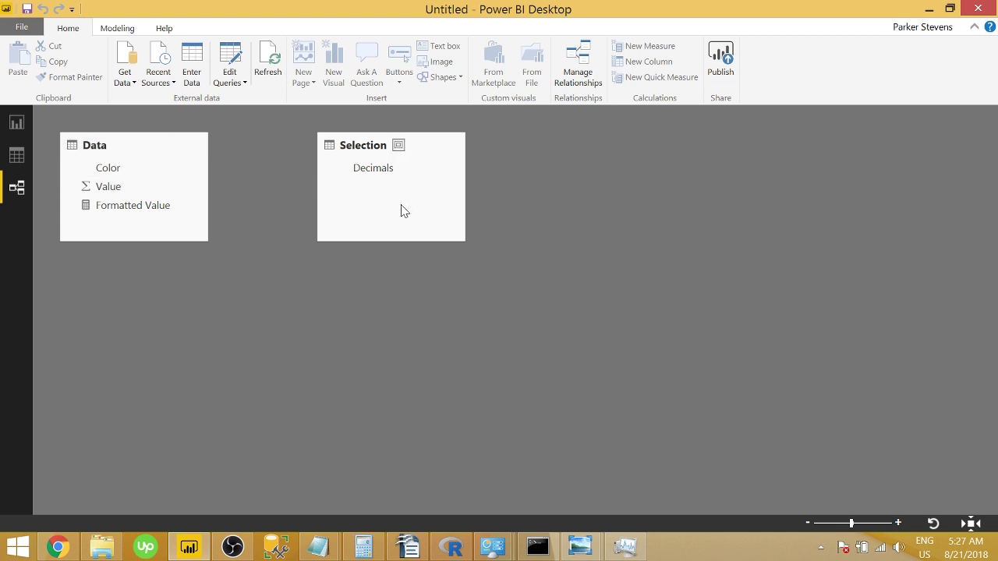
Back on the report, check the table's fields and choose 2 Decimal Places so values read 10.00, 50.56
{"action": "left_click", "coordinate": [16, 123]}
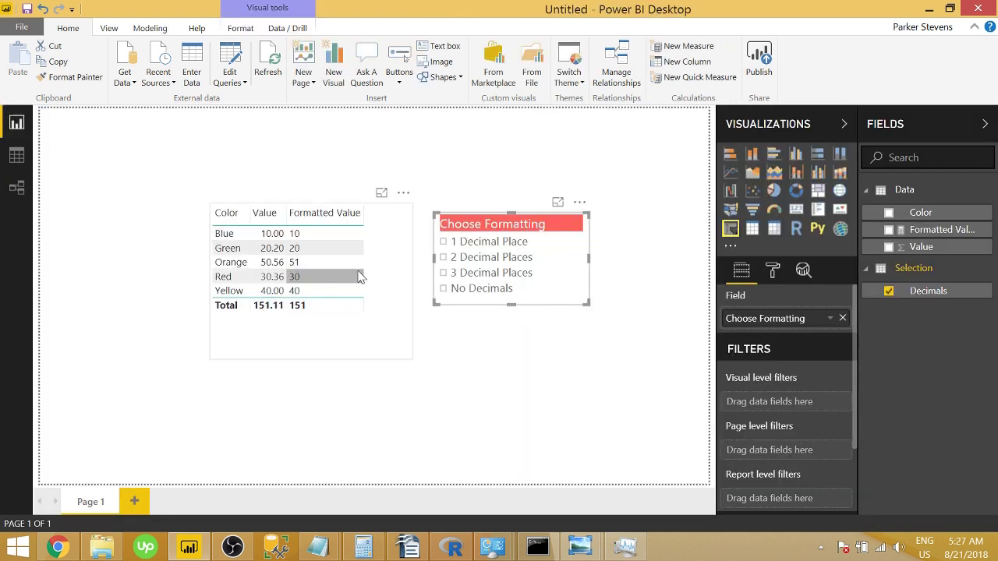
{"action": "left_click", "coordinate": [377, 277]}
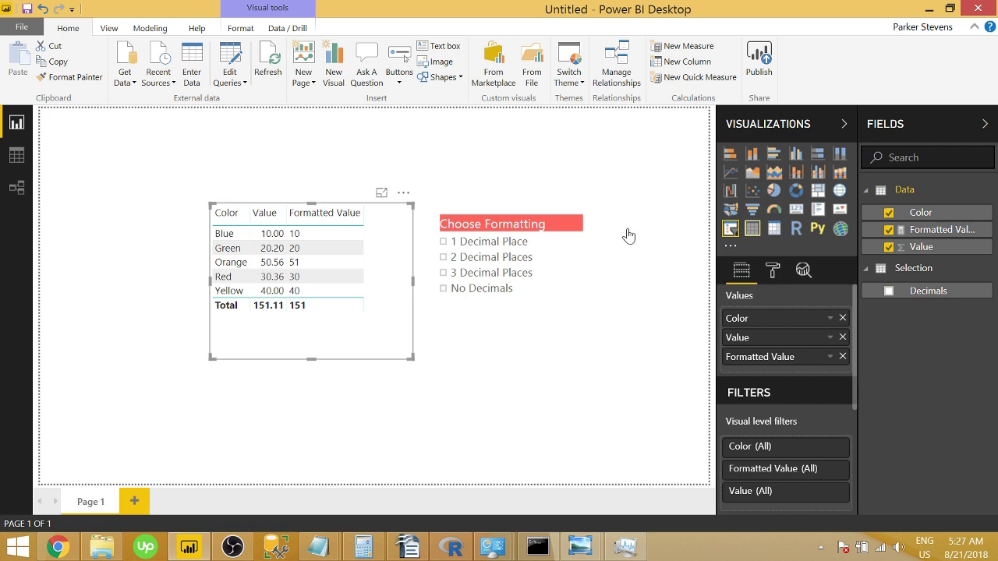
{"action": "left_click", "coordinate": [752, 228]}
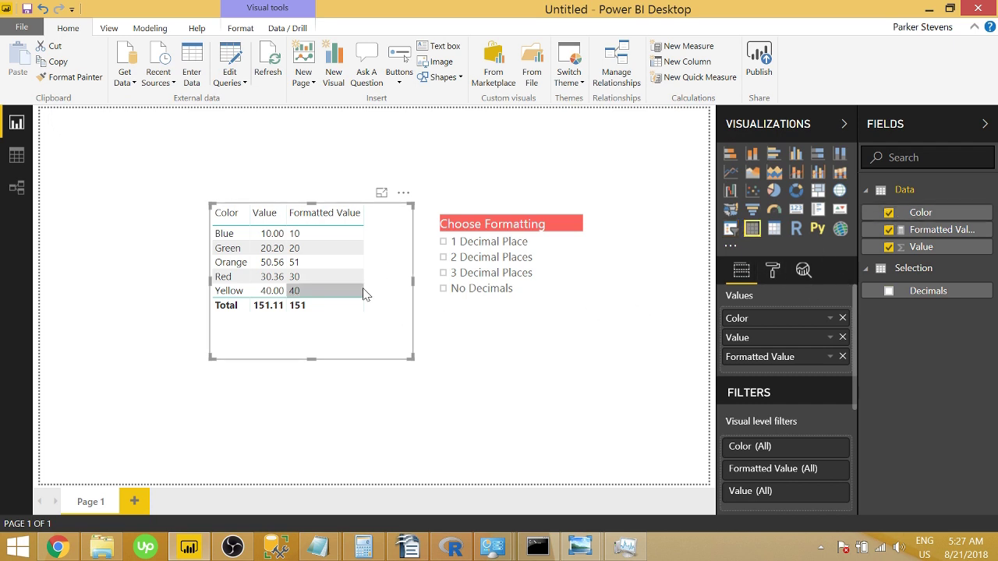
{"action": "left_click", "coordinate": [514, 257]}
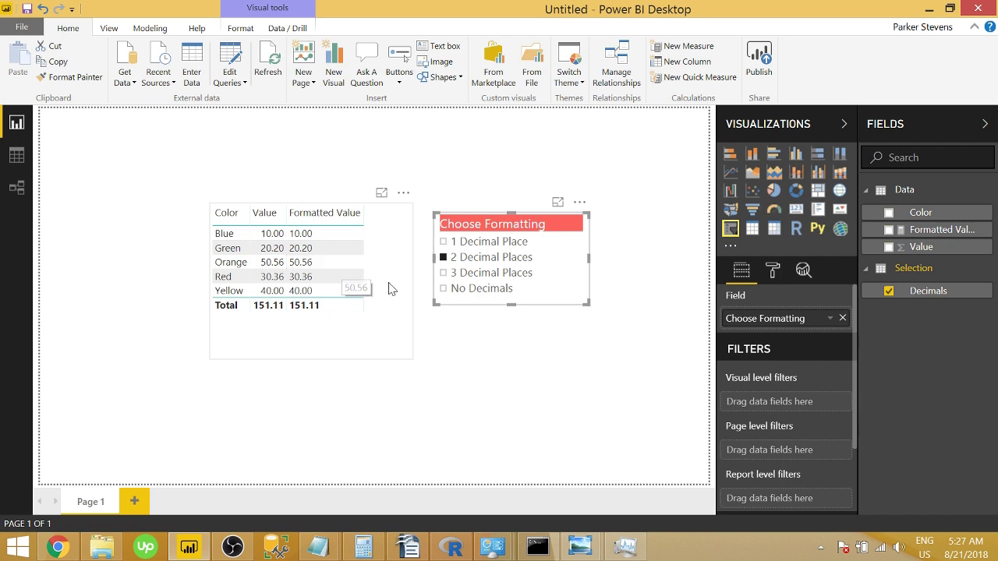
Create a new Data measure 'Formatted 2 =' beginning with SWITCH(TRUE(), on separate lines
{"action": "right_click", "coordinate": [915, 200]}
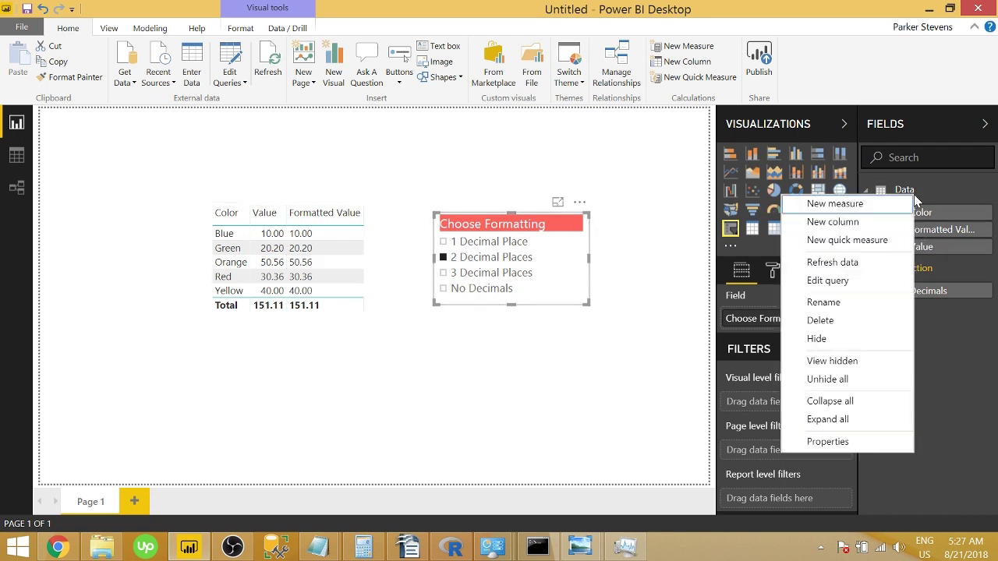
{"action": "left_click", "coordinate": [867, 197]}
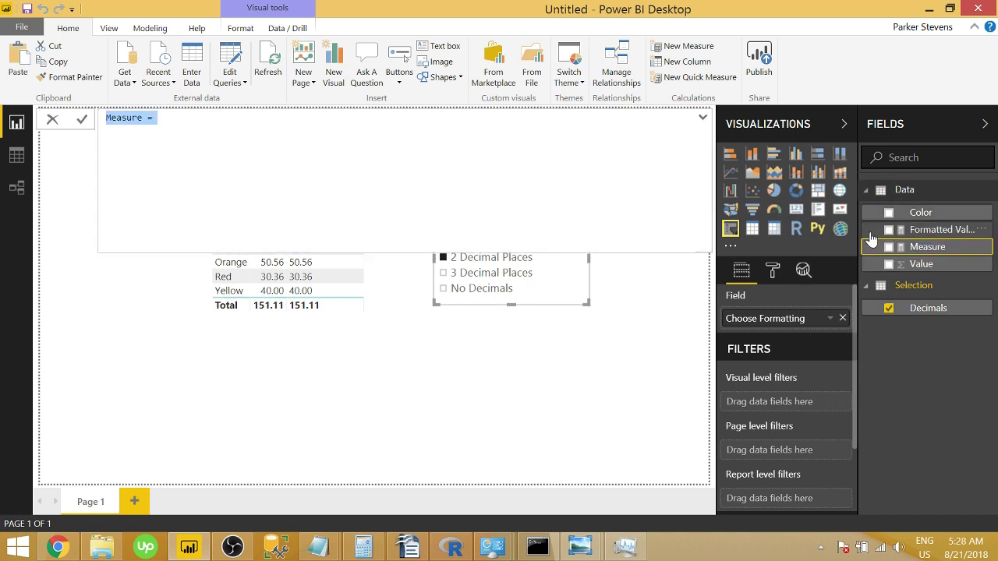
{"action": "type", "text": "Formatted 2"}
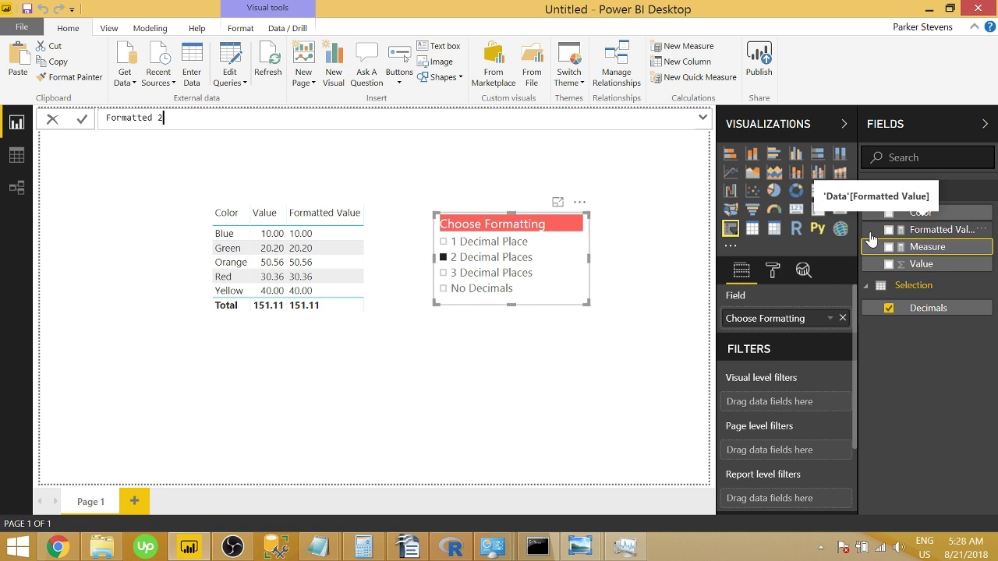
{"action": "type", "text": " ="}
{"action": "key", "text": "shift+Return"}
{"action": "type", "text": "S"}
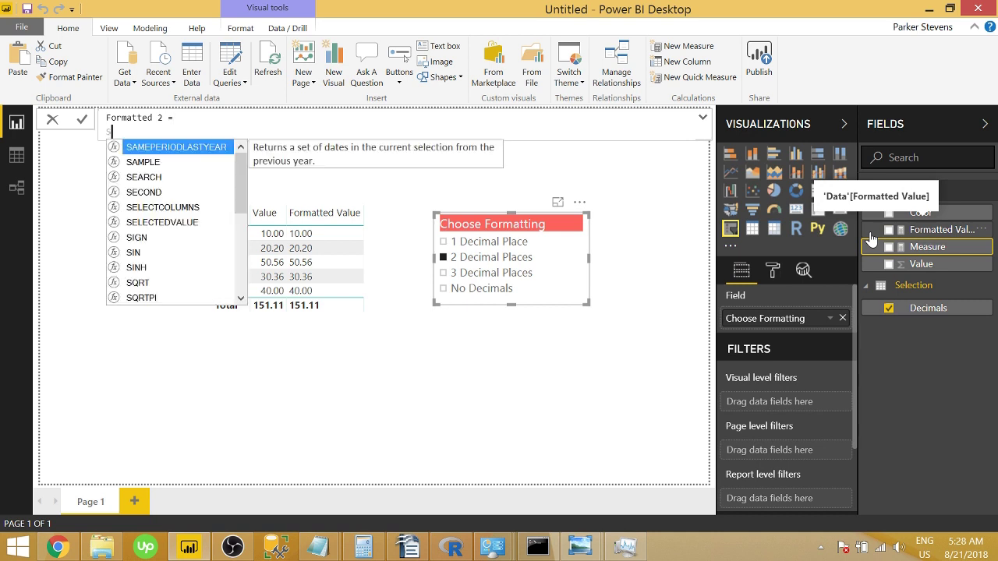
{"action": "type", "text": "WITCH("}
{"action": "key", "text": "shift+Return"}
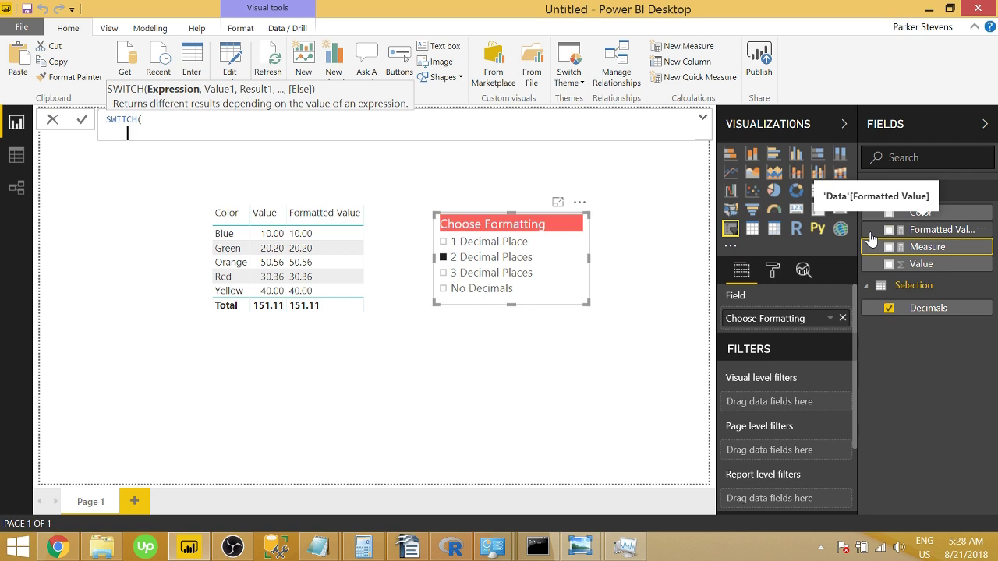
{"action": "type", "text": "TRUE(),"}
{"action": "key", "text": "shift+Return"}
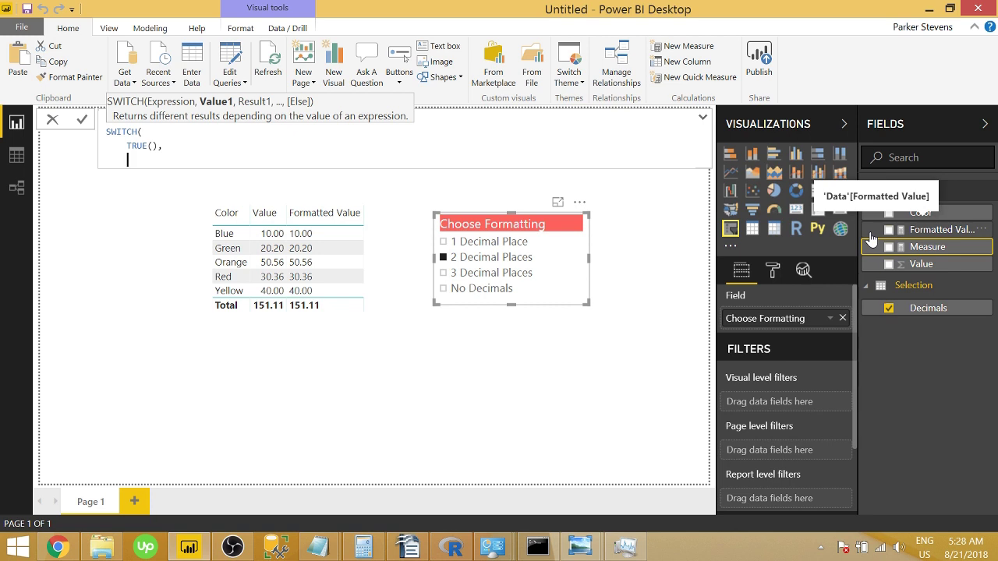
Add the condition SELECTEDVALUE(Selection[Decimals]) = "No Decimals" returning FORMAT(SUM(Data[Value]),"#")
{"action": "type", "text": "sel"}
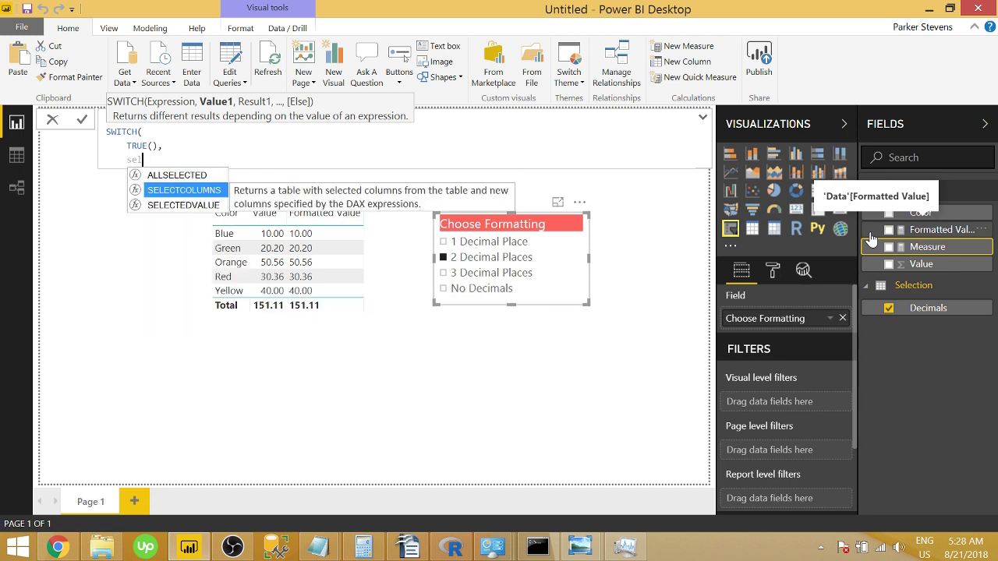
{"action": "key", "text": "Down"}
{"action": "key", "text": "Tab"}
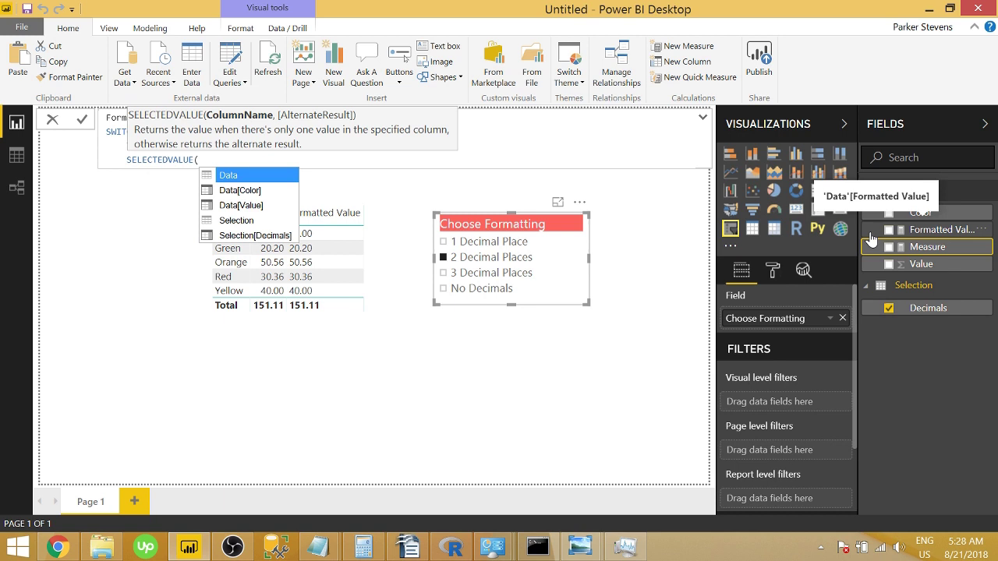
{"action": "type", "text": "sele"}
{"action": "key", "text": "Down"}
{"action": "key", "text": "Tab"}
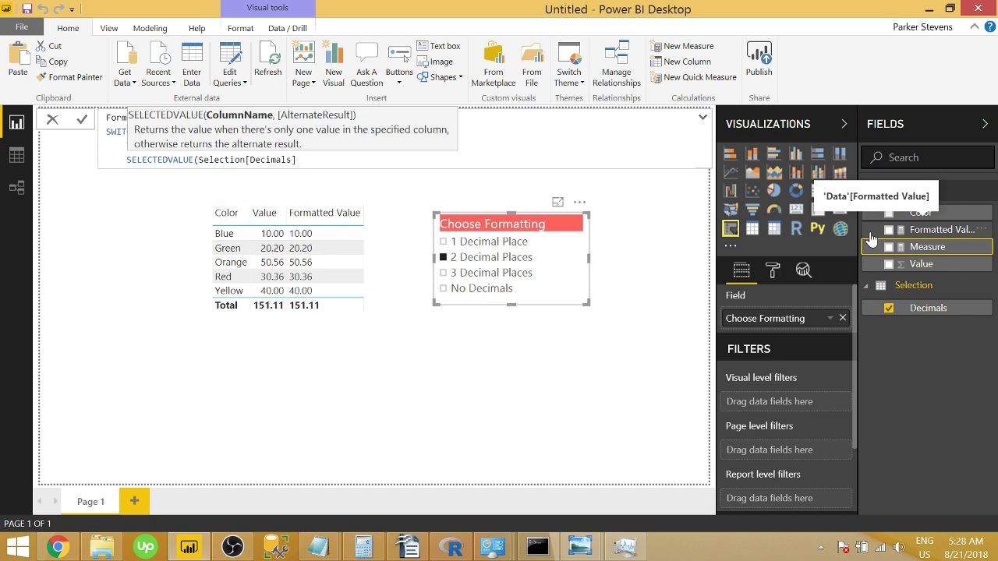
{"action": "type", "text": ") = \""}
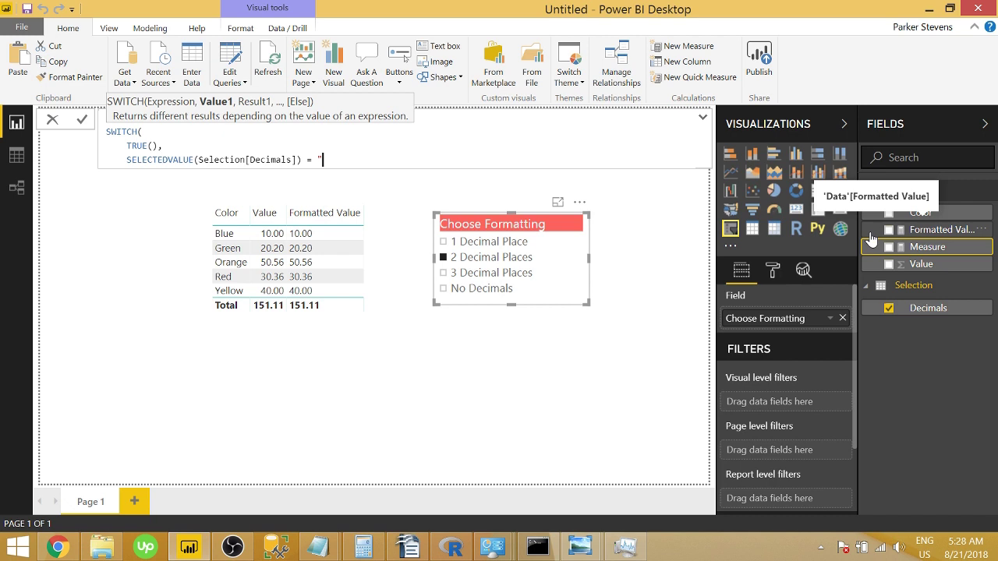
{"action": "type", "text": "No Decimals\","}
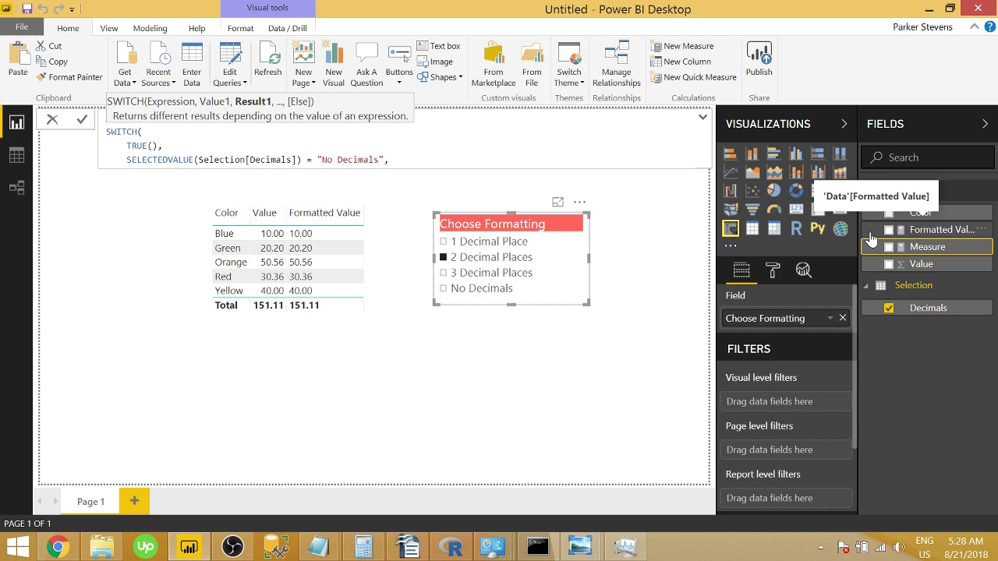
{"action": "type", "text": "FORMAT("}
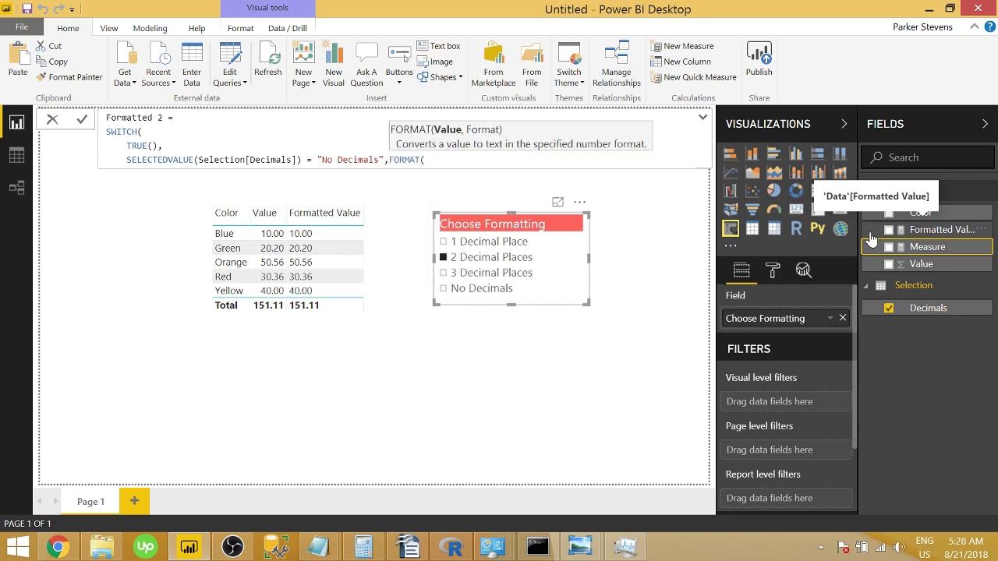
{"action": "type", "text": "SUM("}
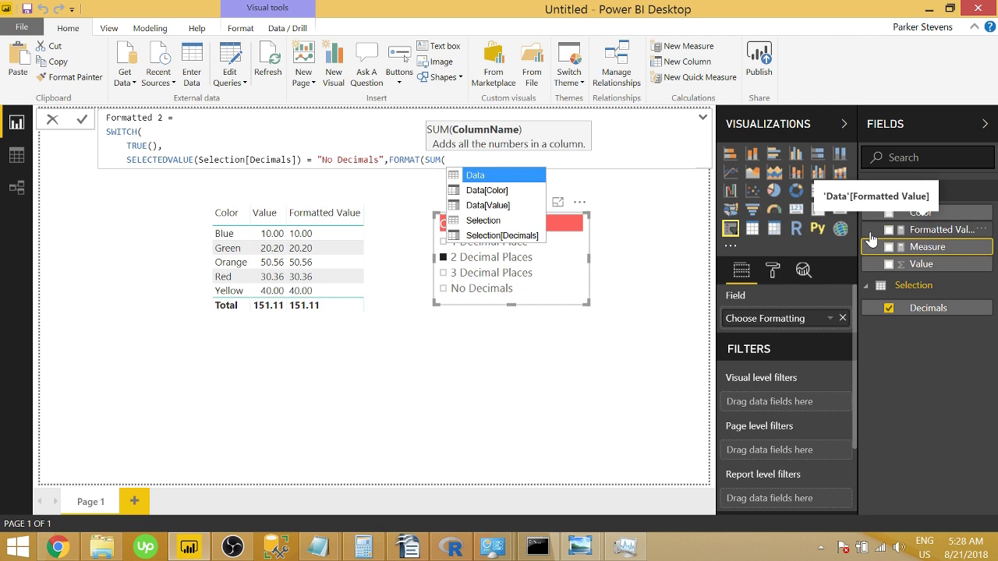
{"action": "type", "text": "Data[Value]"}
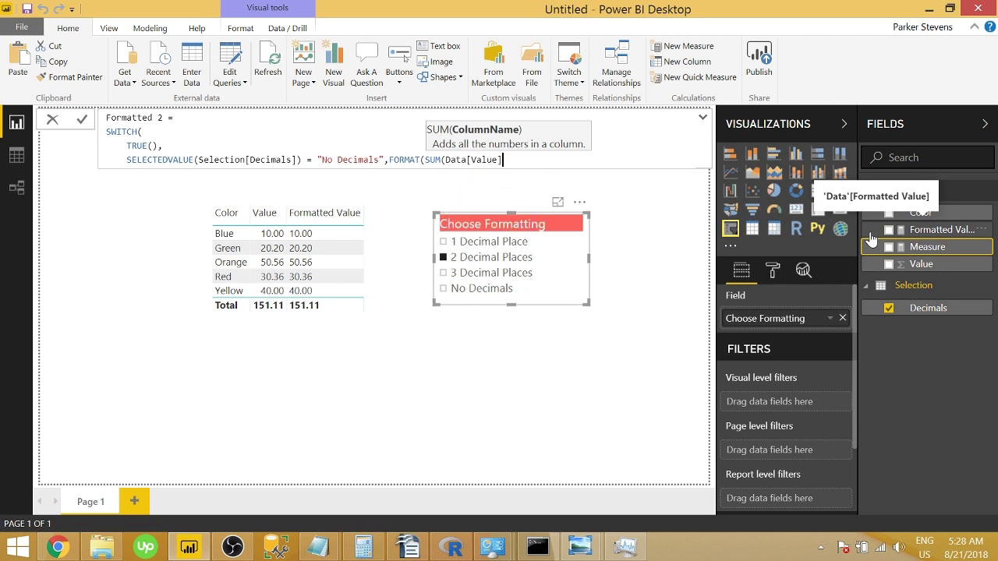
{"action": "type", "text": ")"}
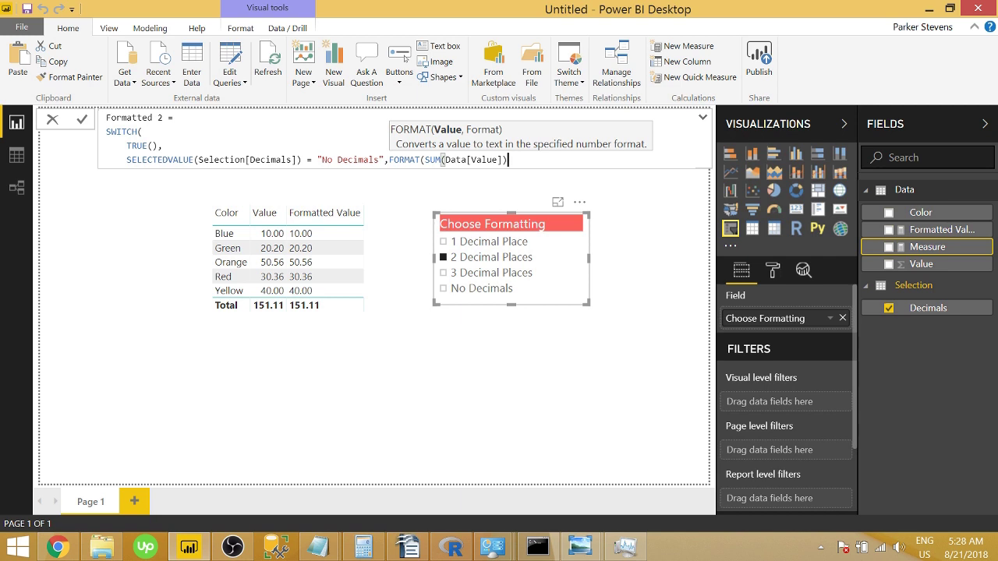
{"action": "type", "text": ","}
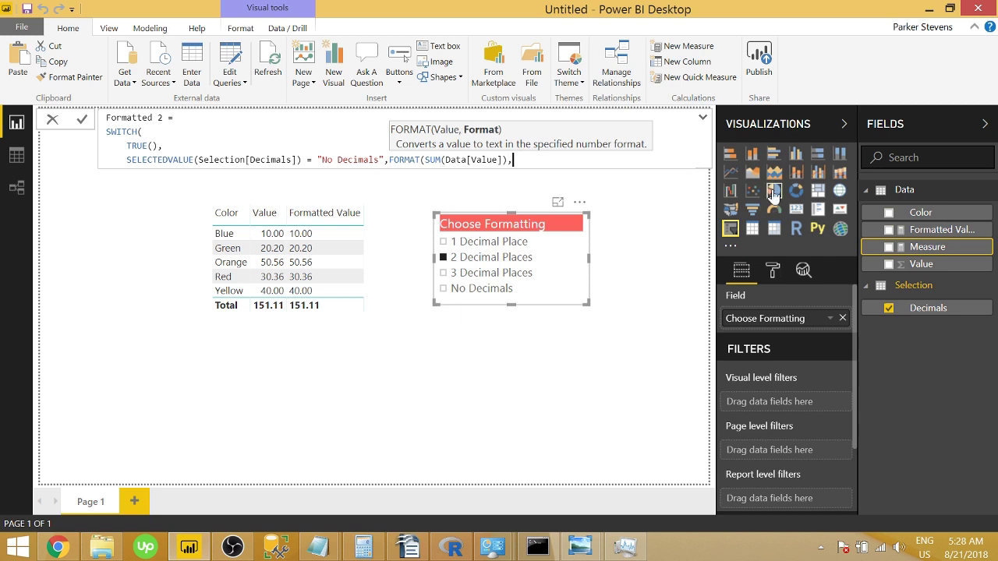
{"action": "type", "text": "\"#\")"}
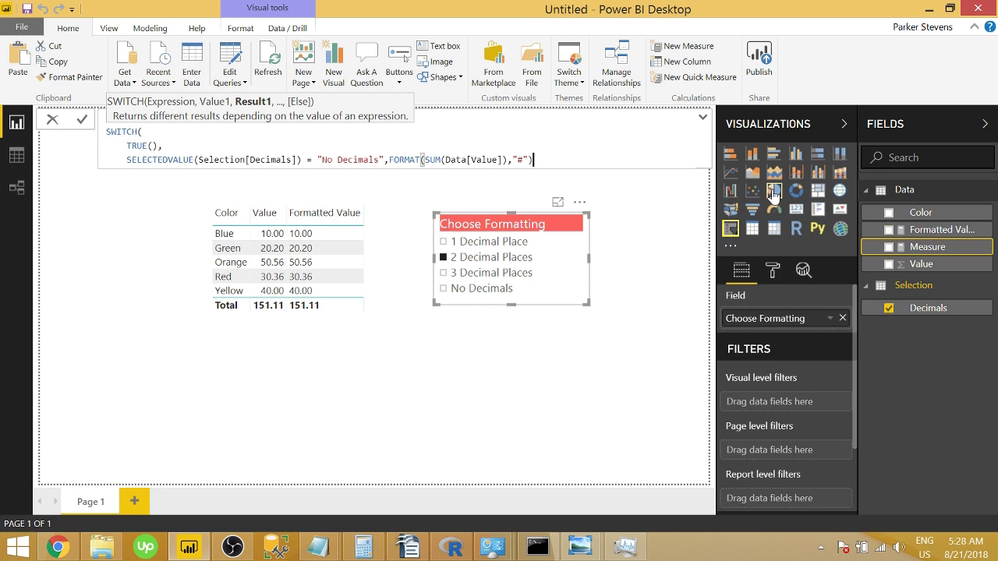
Add a SELECTEDVALUE(Selection[Decimals]) = "1 Decimal Place" condition returning FORMAT(SUM(Data[Value]))
{"action": "type", "text": ","}
{"action": "key", "text": "shift+Return"}
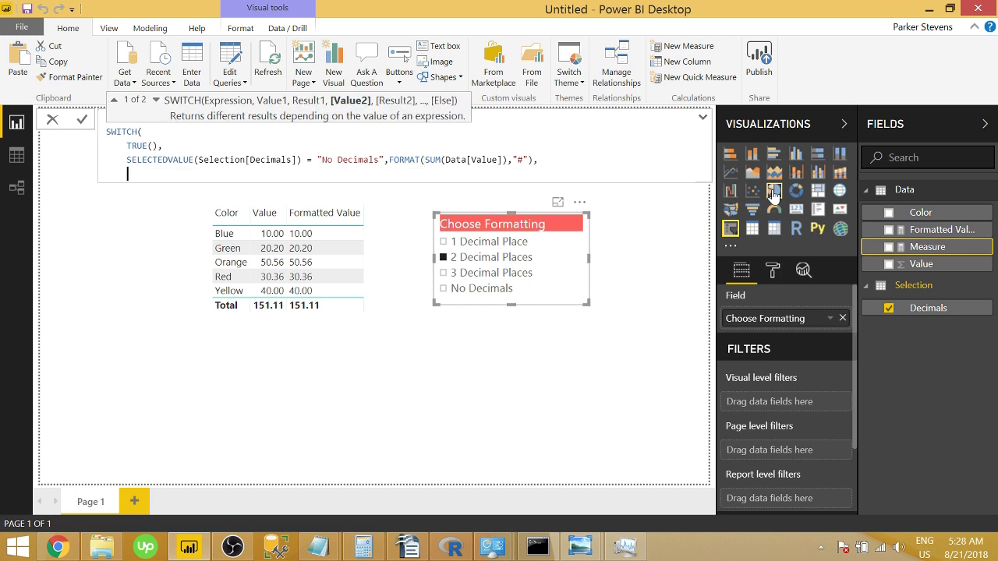
{"action": "type", "text": "SEL"}
{"action": "key", "text": "Down"}
{"action": "key", "text": "Tab"}
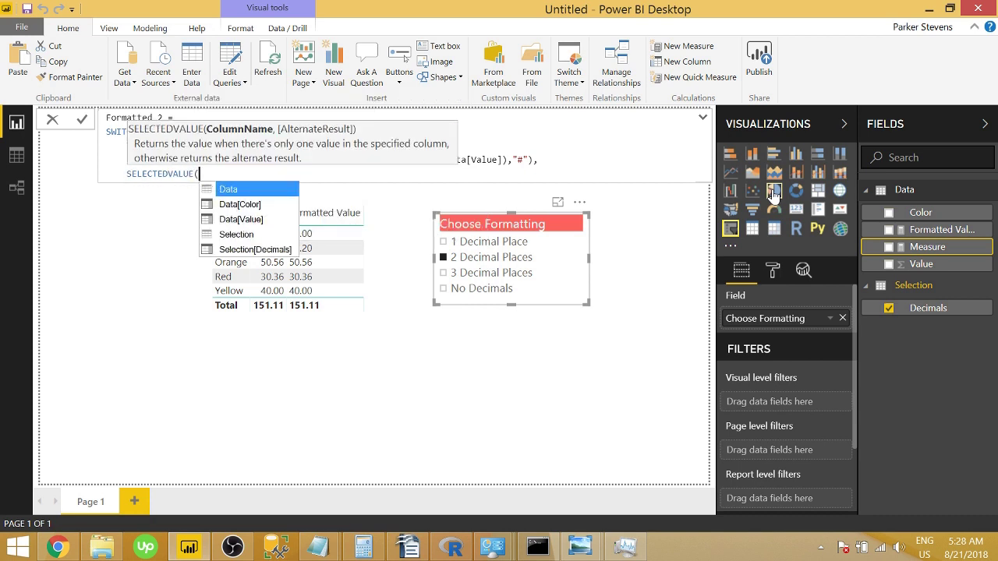
{"action": "type", "text": "se"}
{"action": "key", "text": "Down"}
{"action": "key", "text": "Tab"}
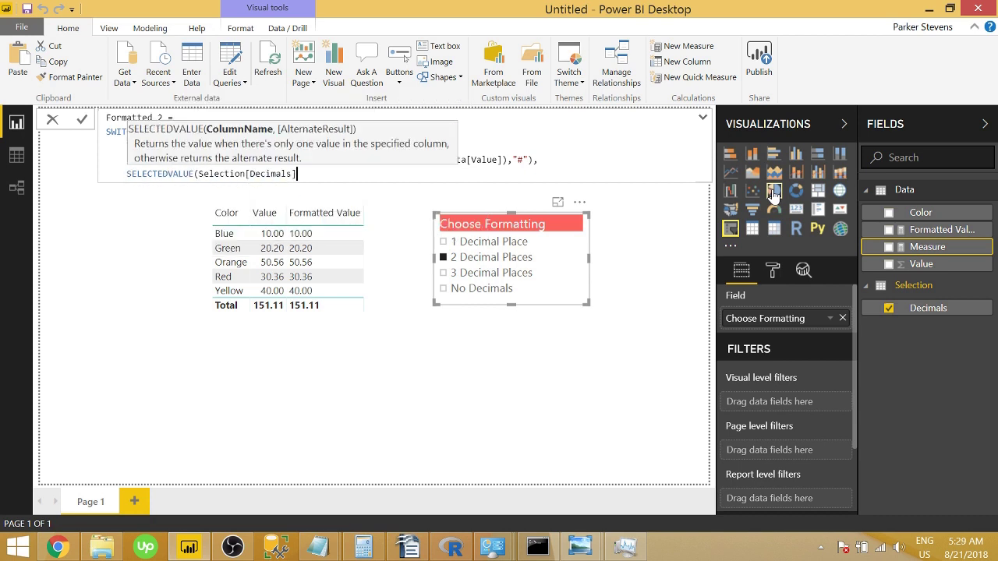
{"action": "type", "text": ")"}
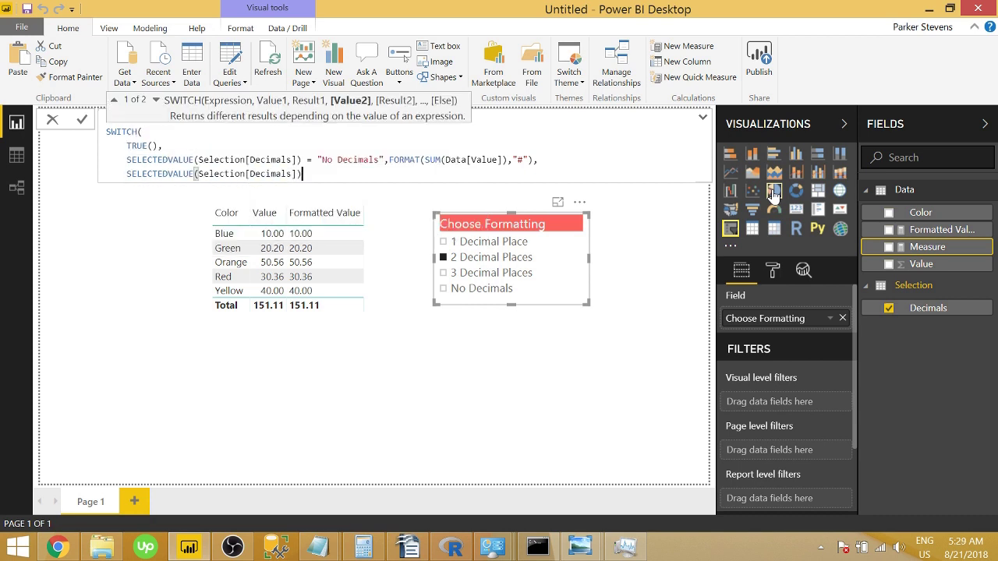
{"action": "type", "text": " = \"1 Decimal Place"}
{"action": "type", "text": "\",FORMAT("}
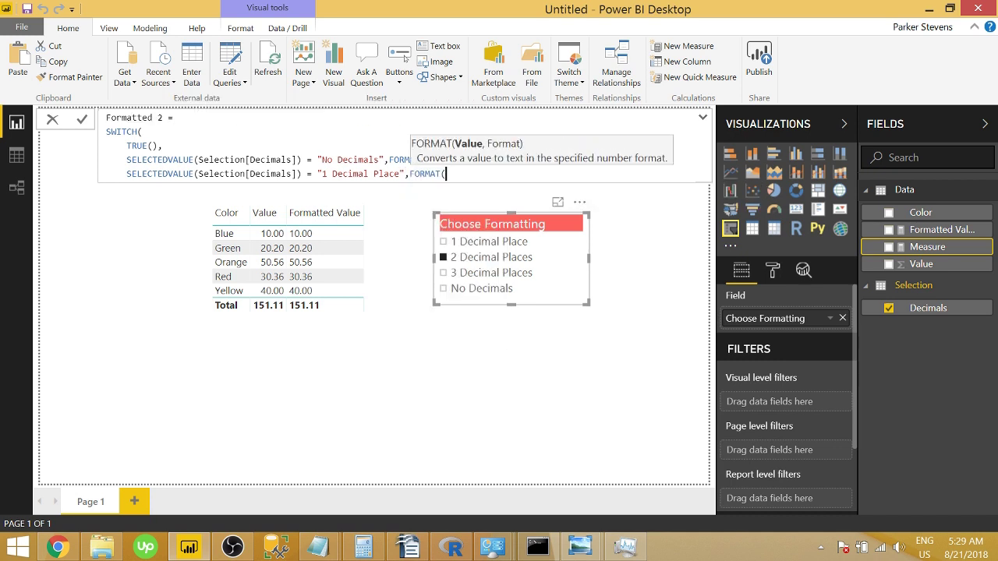
{"action": "type", "text": "SUM("}
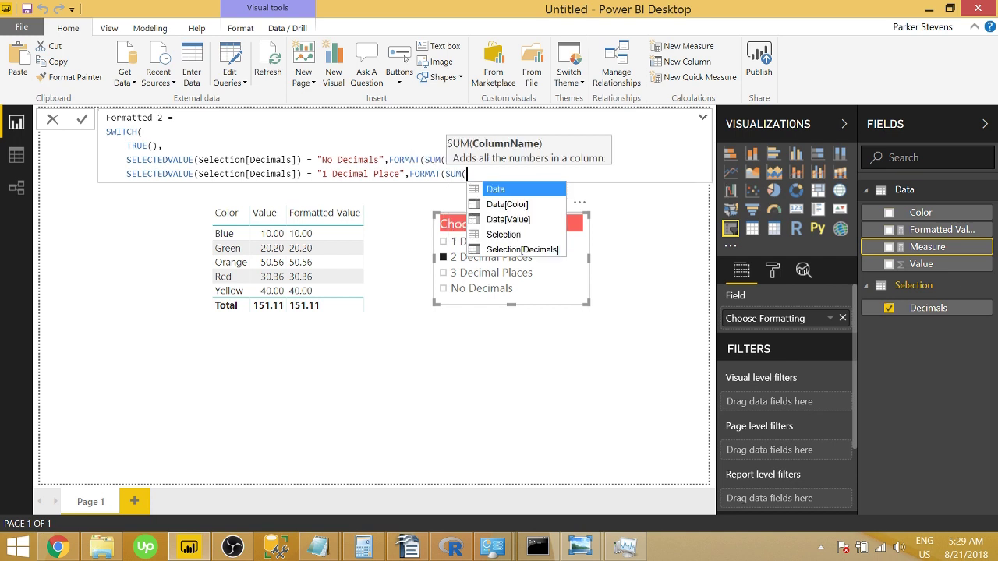
{"action": "type", "text": "Data[Value]))"}
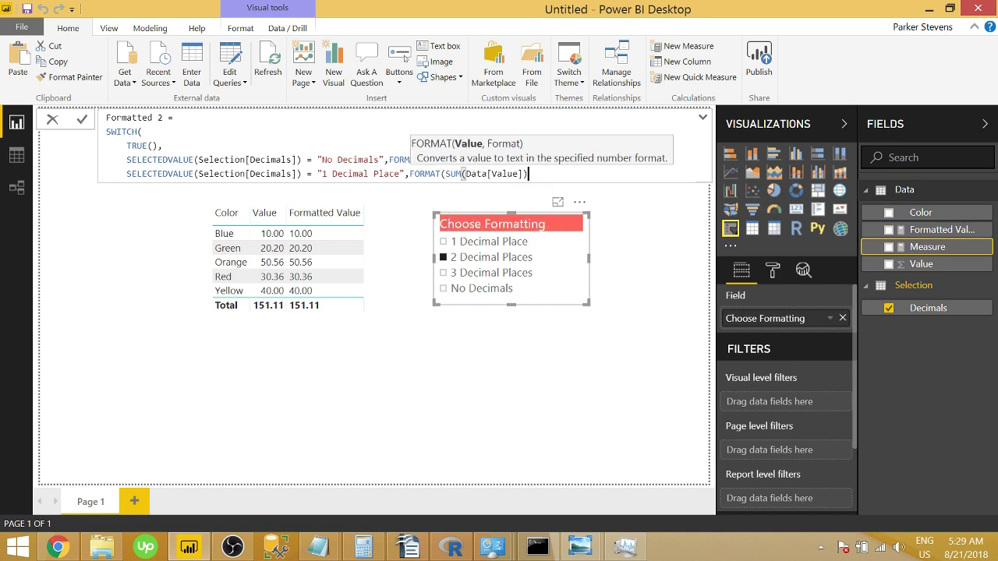
Give the 1 Decimal Place branch the "#.0" format string and close the SWITCH
{"action": "key", "text": "Left"}
{"action": "type", "text": ",\""}
{"action": "type", "text": "#"}
{"action": "type", "text": ".0"}
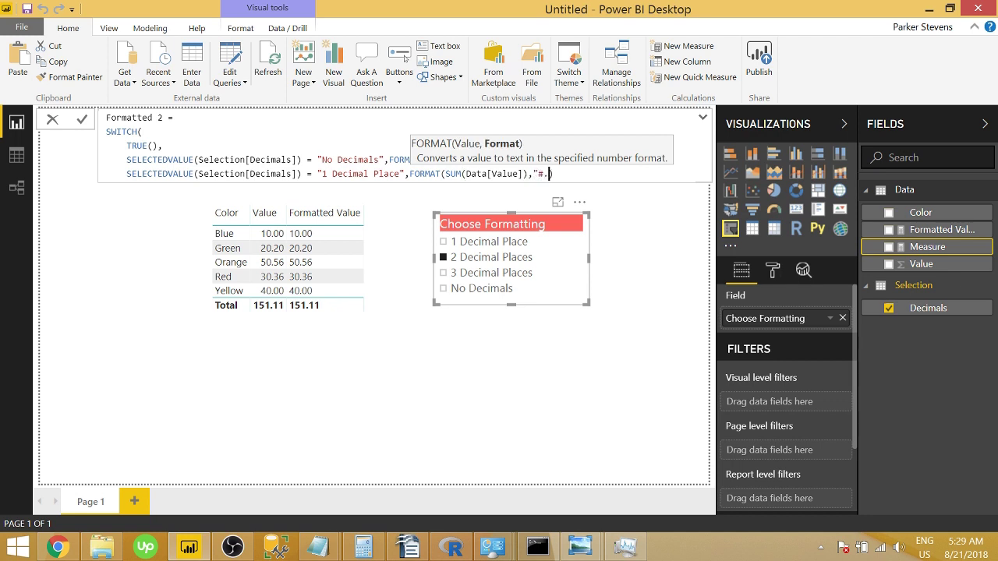
{"action": "type", "text": "\""}
{"action": "type", "text": ")"}
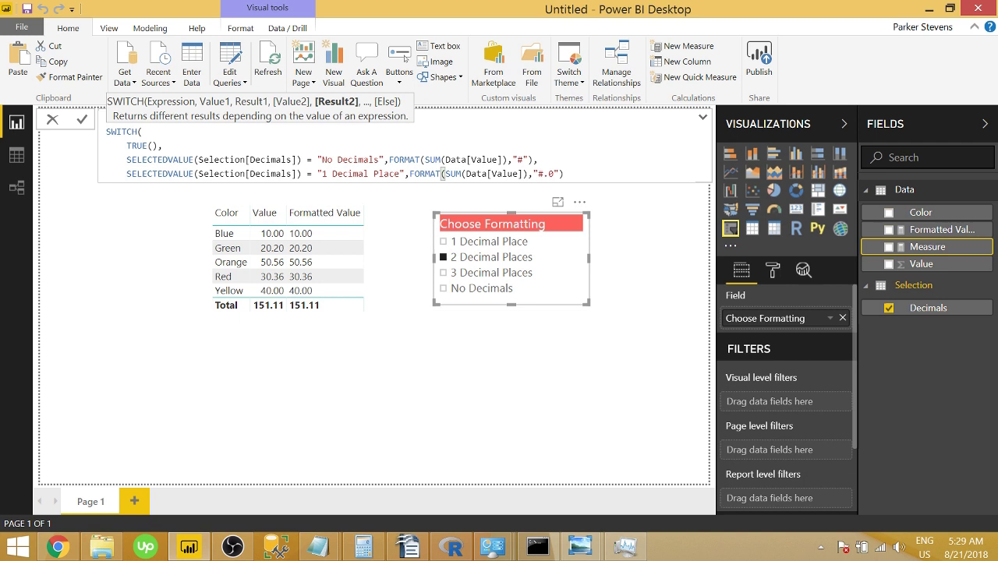
{"action": "key", "text": "shift+Return"}
{"action": "key", "text": "BackSpace"}
{"action": "type", "text": ")"}
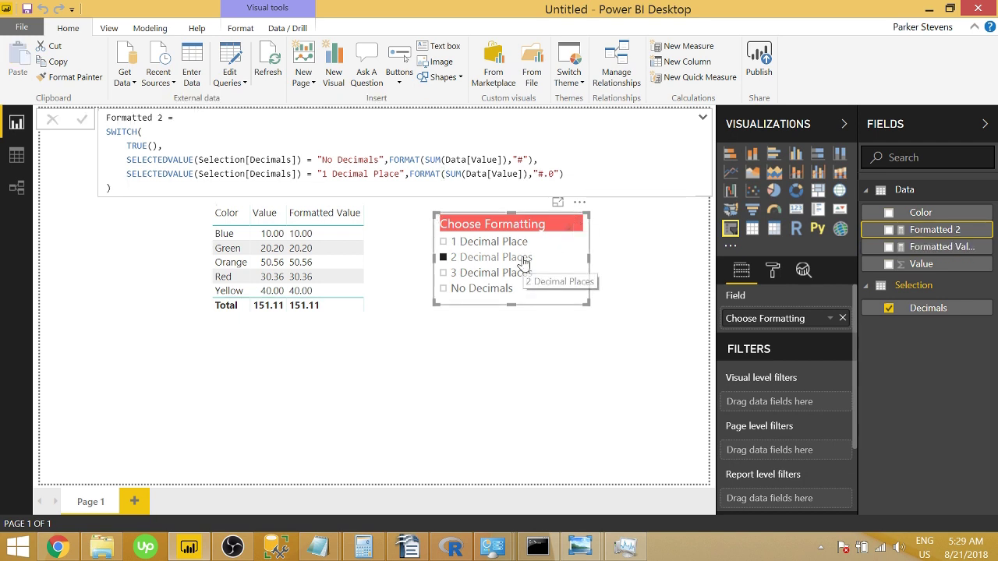
Add Formatted 2 to the table visual, shift the table left, and widen it
{"action": "left_click", "coordinate": [365, 246]}
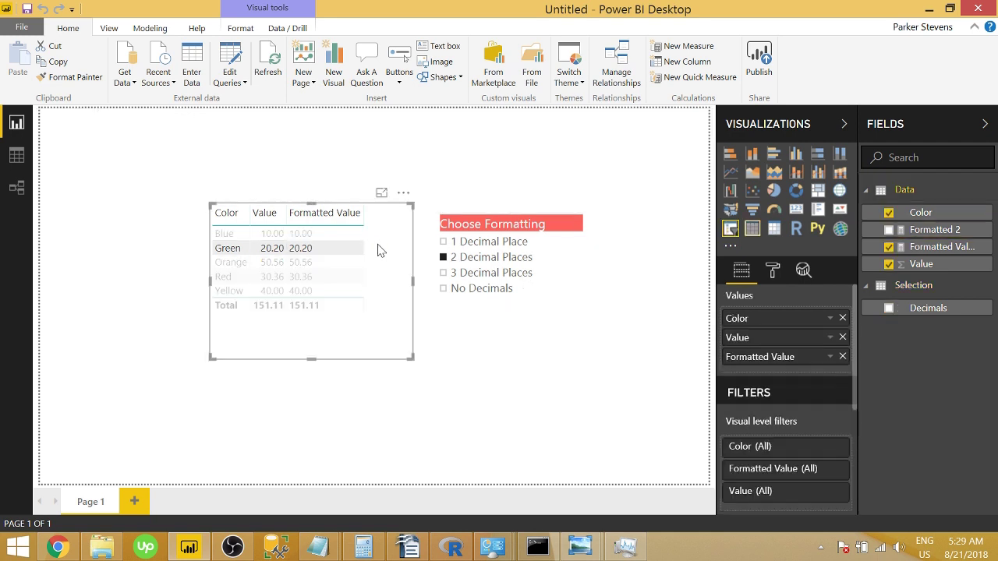
{"action": "left_click", "coordinate": [338, 251]}
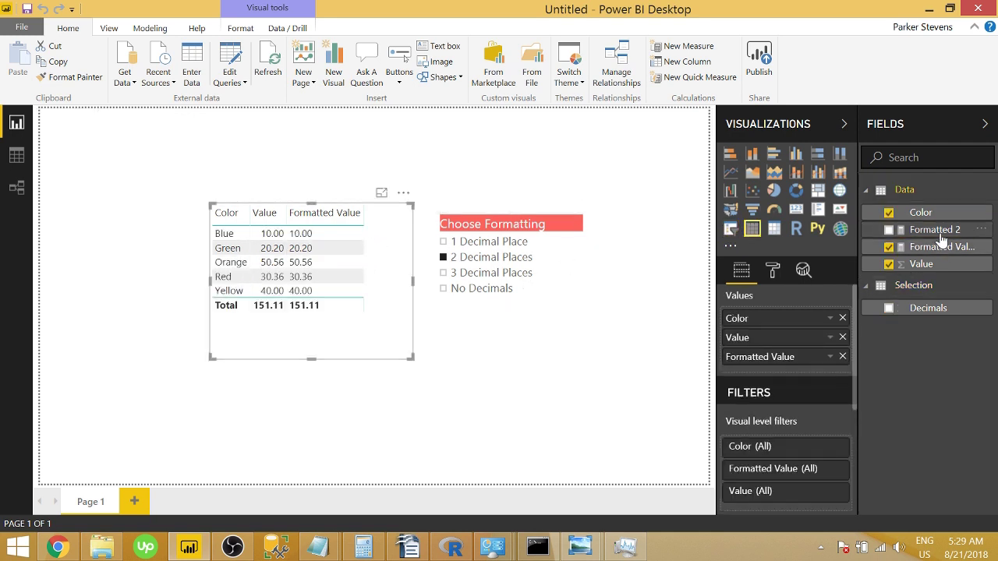
{"action": "left_click_drag", "start_coordinate": [941, 238], "coordinate": [337, 265]}
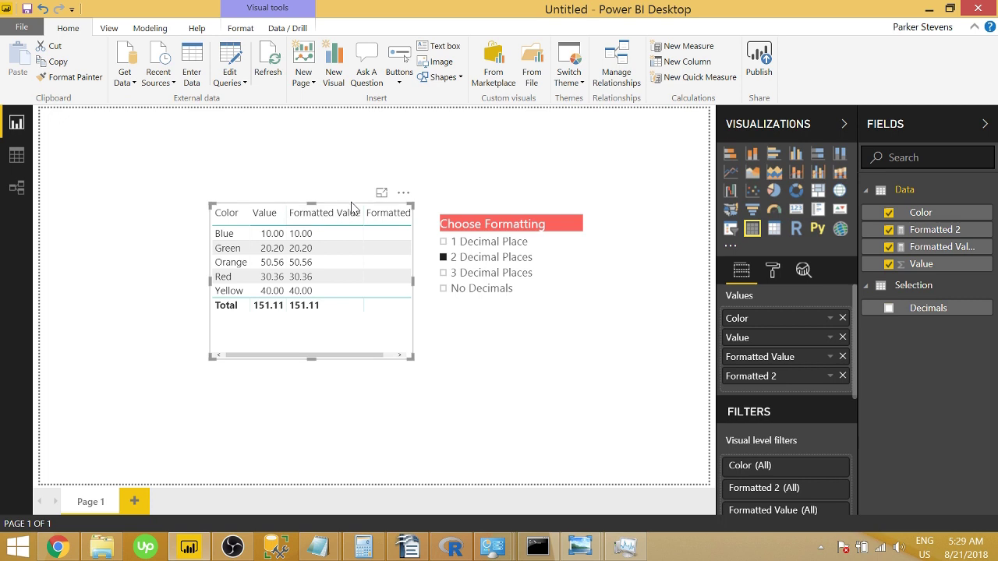
{"action": "key", "text": "Escape"}
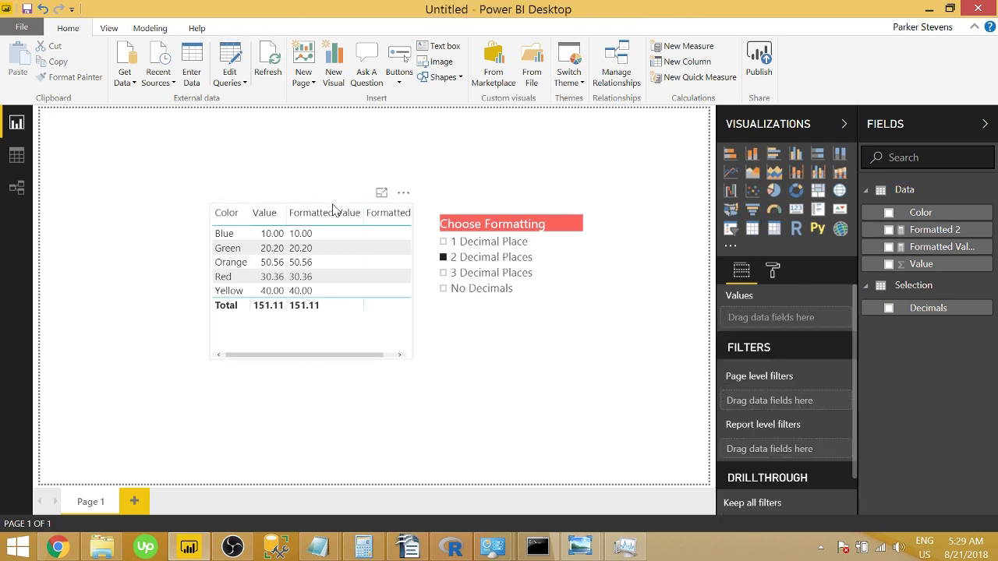
{"action": "left_click", "coordinate": [333, 209]}
{"action": "left_click_drag", "start_coordinate": [334, 207], "coordinate": [277, 208]}
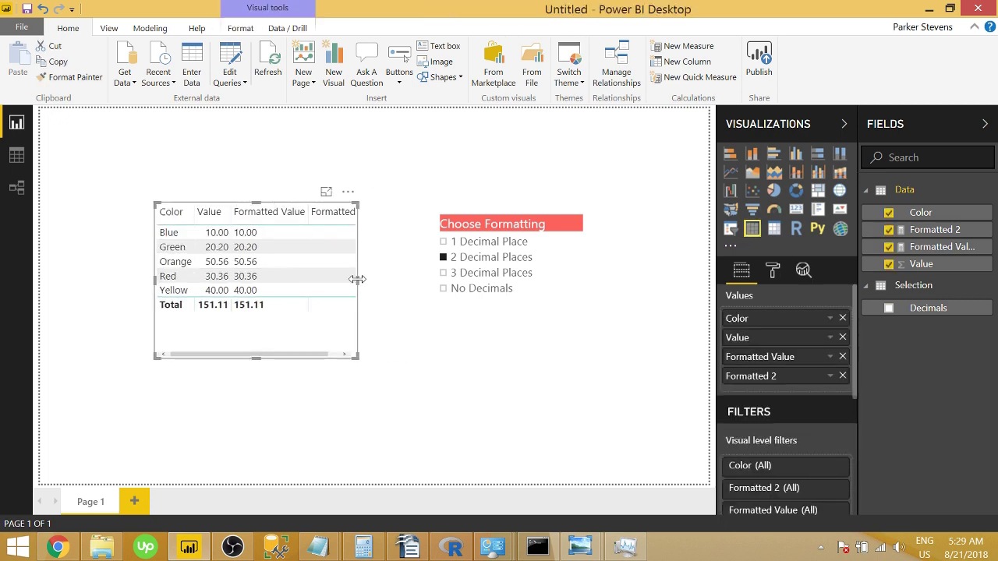
{"action": "left_click_drag", "start_coordinate": [357, 279], "coordinate": [410, 279]}
Cycle the slicer through No Decimals, 1, 2 and 3 Decimal Places, ending on 1 Decimal Place
{"action": "left_click", "coordinate": [448, 288]}
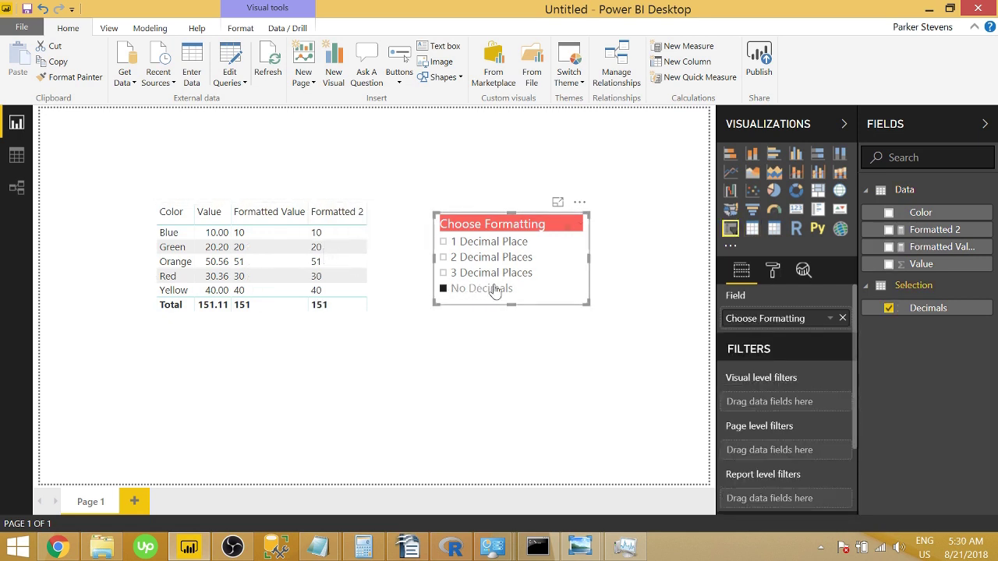
{"action": "left_click", "coordinate": [473, 242]}
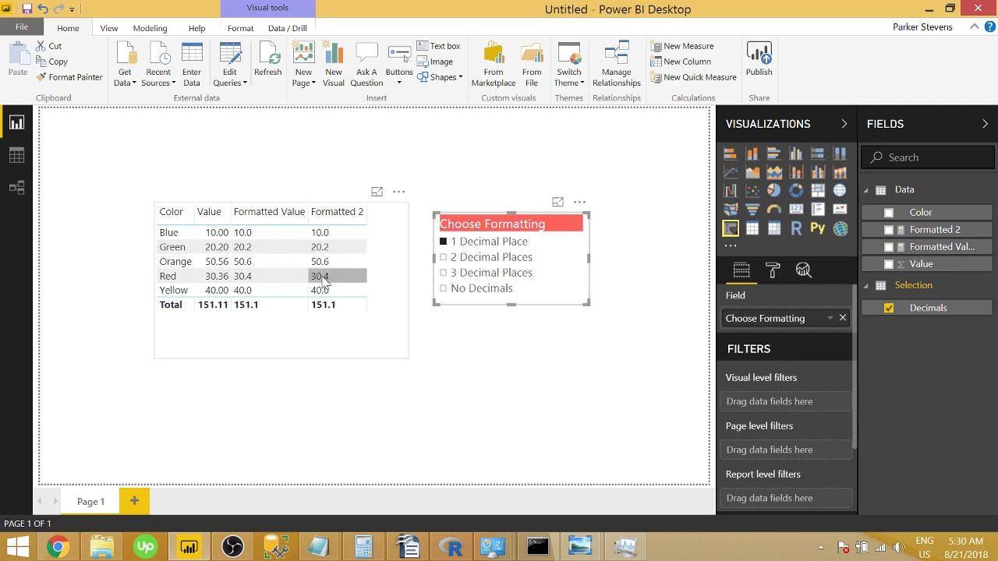
{"action": "left_click", "coordinate": [479, 257]}
{"action": "left_click", "coordinate": [484, 274]}
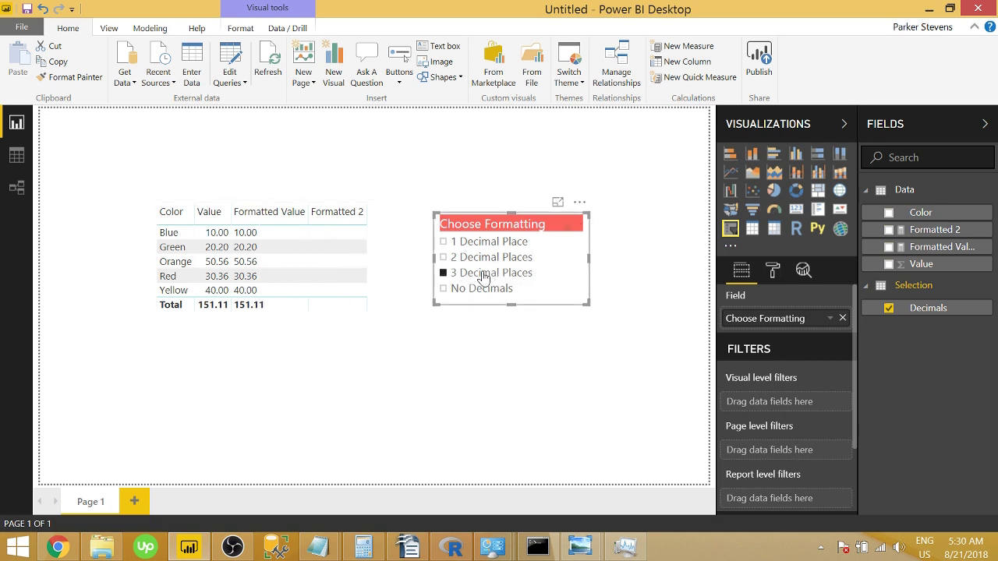
{"action": "left_click", "coordinate": [489, 260]}
{"action": "left_click", "coordinate": [489, 243]}
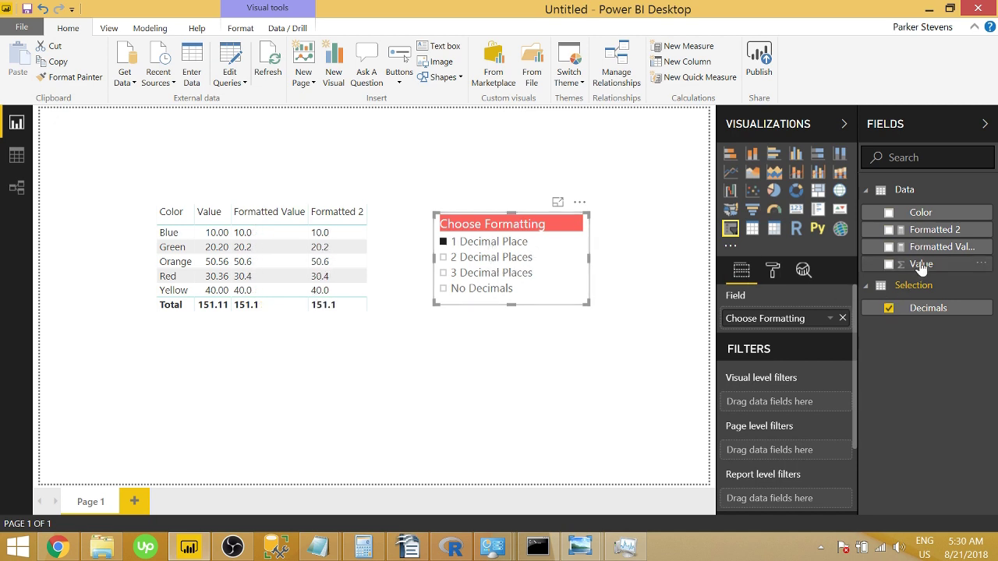
{"action": "left_click", "coordinate": [935, 229]}
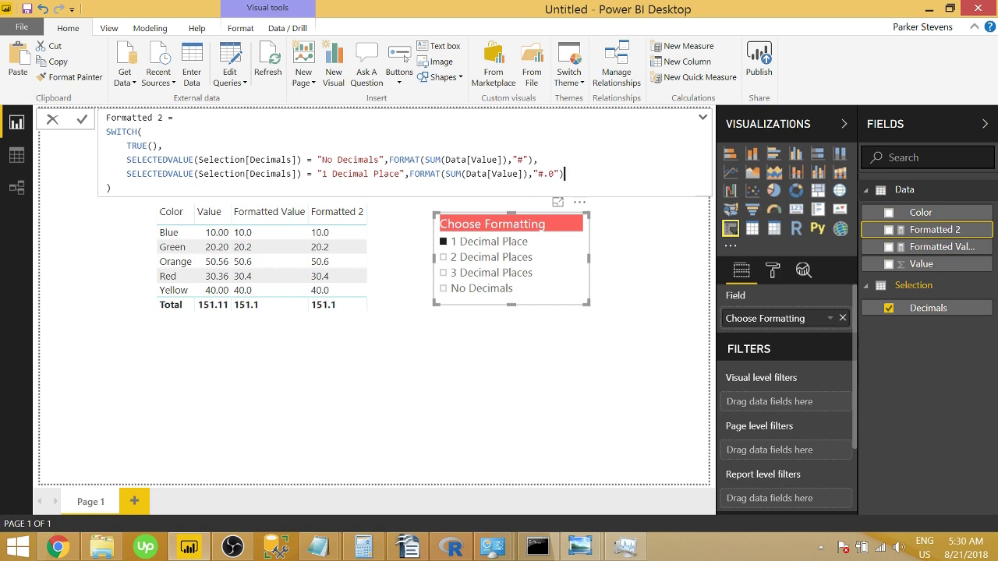
Duplicate the 1 Decimal Place line and turn the copy into a 2 Decimal Place branch with "#.00"
{"action": "type", "text": ","}
{"action": "key", "text": "Home"}
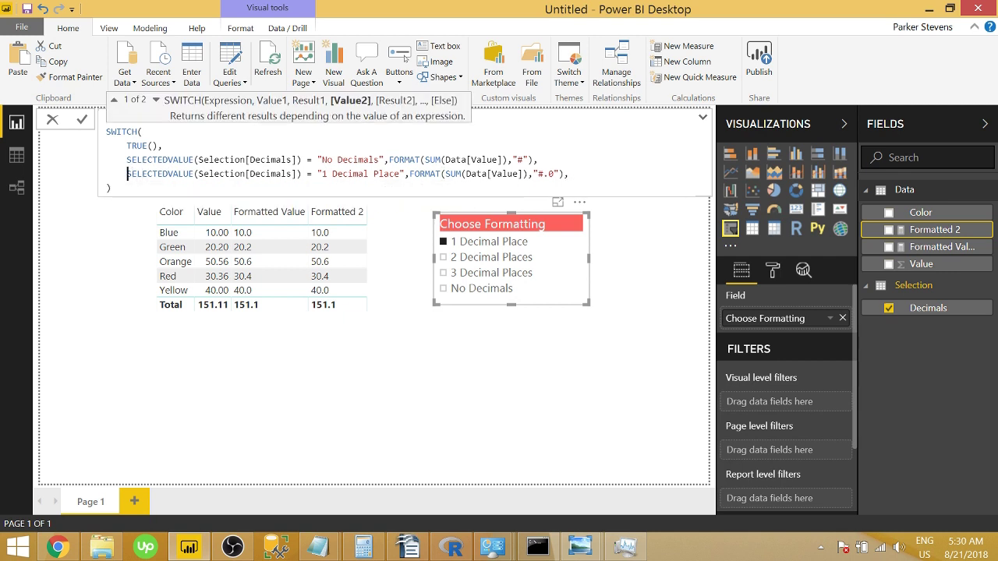
{"action": "key", "text": "End"}
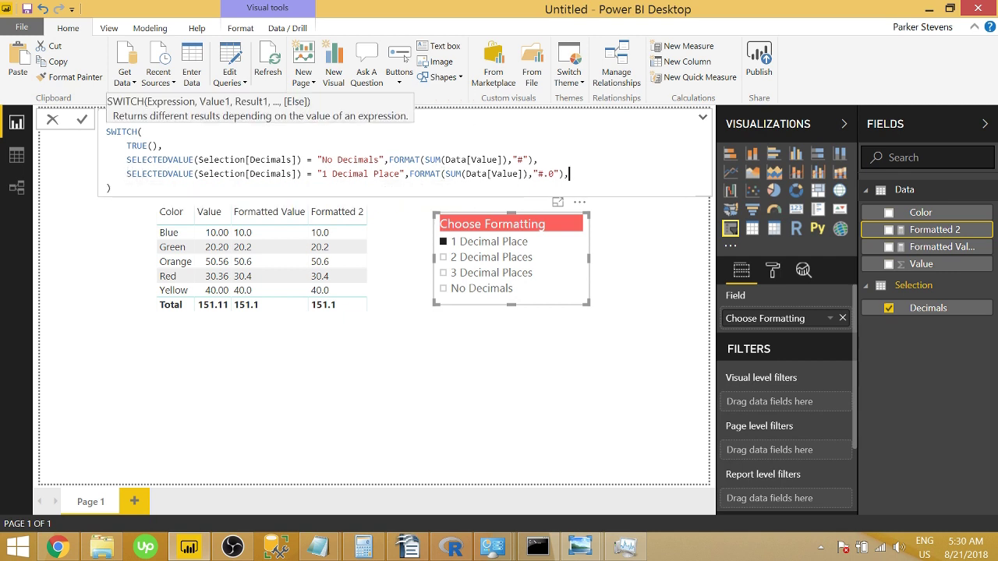
{"action": "type", "text": "SELECTEDVALUE(Selection[Decimals]) = \"1 Decimal Place\",FORMAT(SUM(Data[Value]),\"#.0\"),"}
{"action": "type", "text": "SELECTEDVALUE(Selection[Decimals]) = \"1 Decimal Place\",FORMAT(SUM(Data[Value]),\"#.0\"),"}
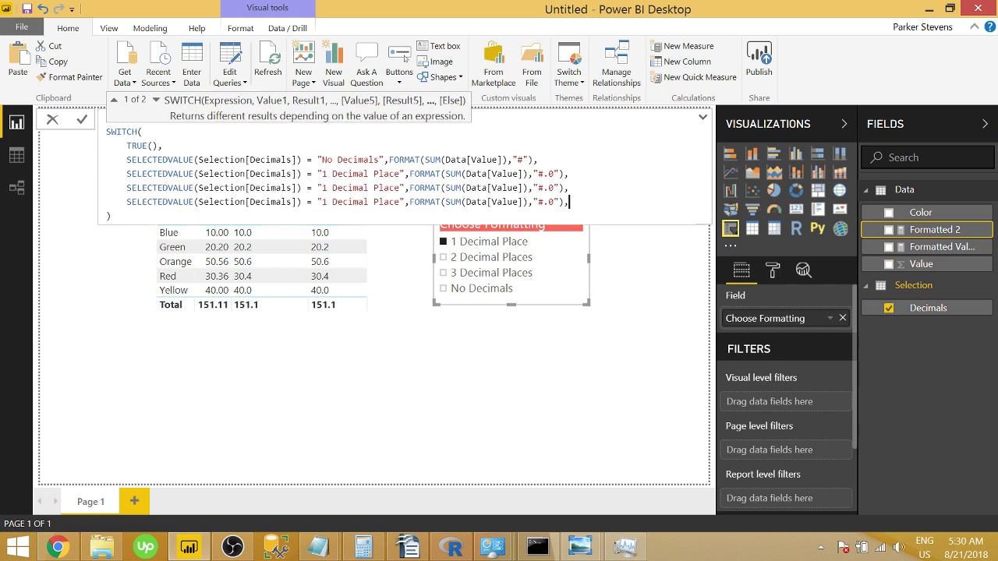
{"action": "key", "text": "Up"}
{"action": "key", "text": "BackSpace"}
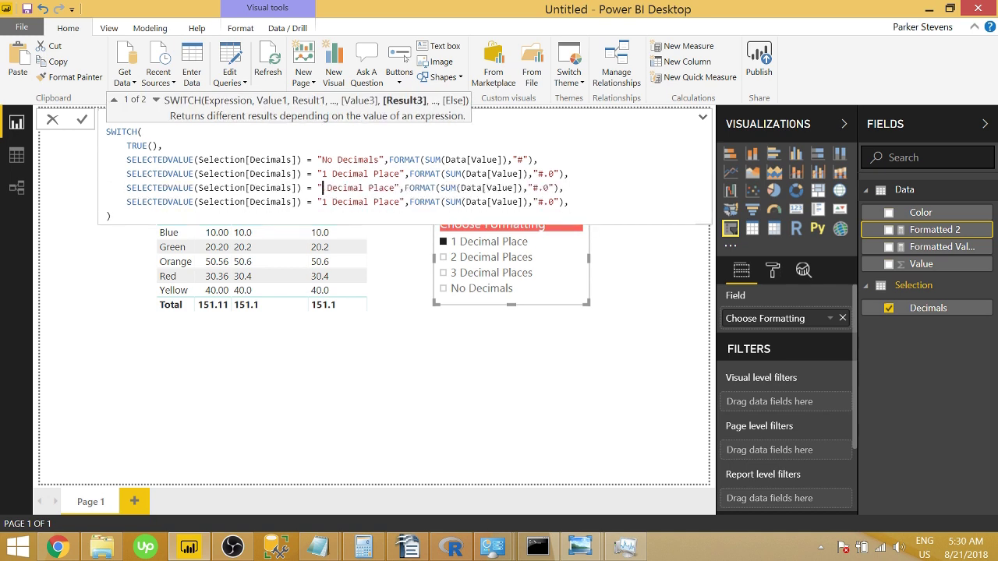
{"action": "type", "text": "2"}
{"action": "key", "text": "End"}
{"action": "key", "text": "Left"}
{"action": "key", "text": "Left"}
{"action": "key", "text": "Left"}
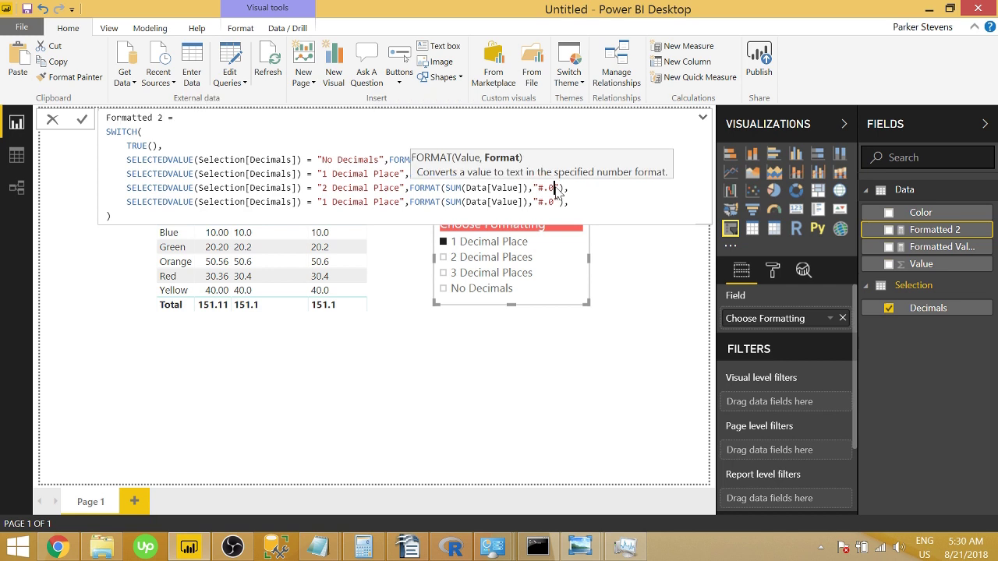
{"action": "type", "text": "0"}
Turn the second copy into a 3 Decimal Place branch formatted "#.000"
{"action": "key", "text": "Down"}
{"action": "key", "text": "BackSpace"}
{"action": "type", "text": "3"}
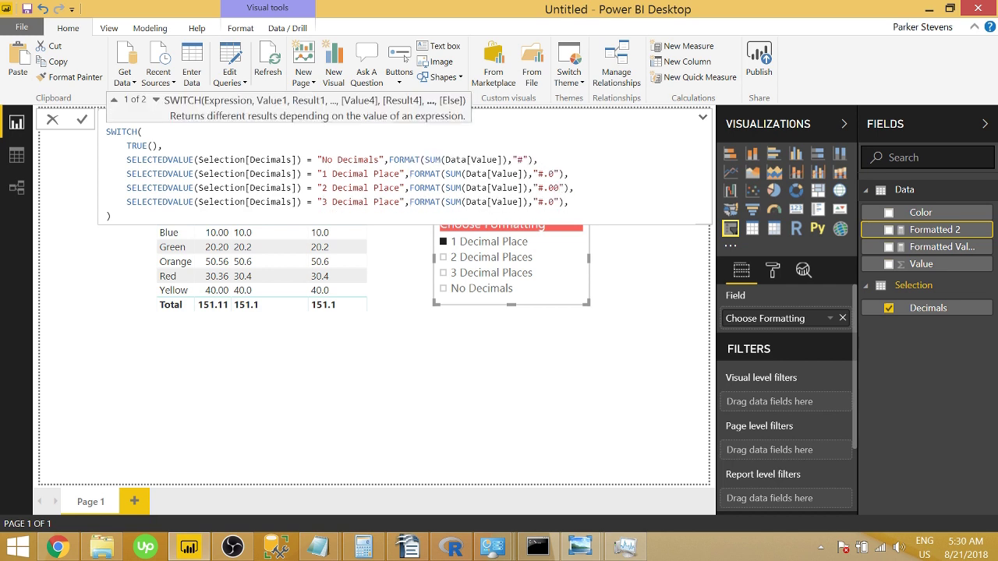
{"action": "key", "text": "End"}
{"action": "key", "text": "Left"}
{"action": "key", "text": "Left"}
{"action": "key", "text": "Left"}
{"action": "type", "text": "00"}
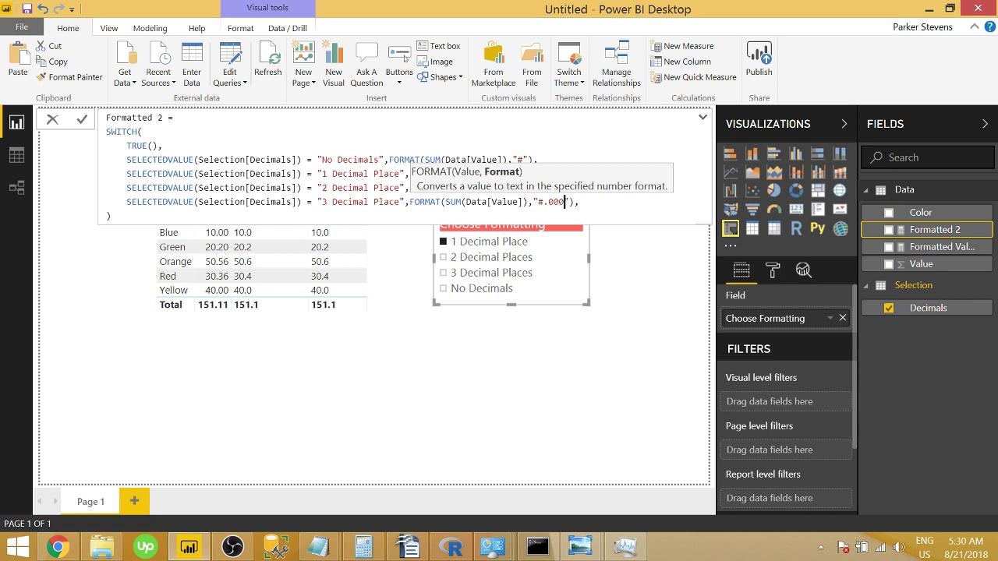
{"action": "key", "text": "End"}
Add FORMAT(SUM(Data[Value]),"#.00") as the SWITCH default result
{"action": "key", "text": "shift+Return"}
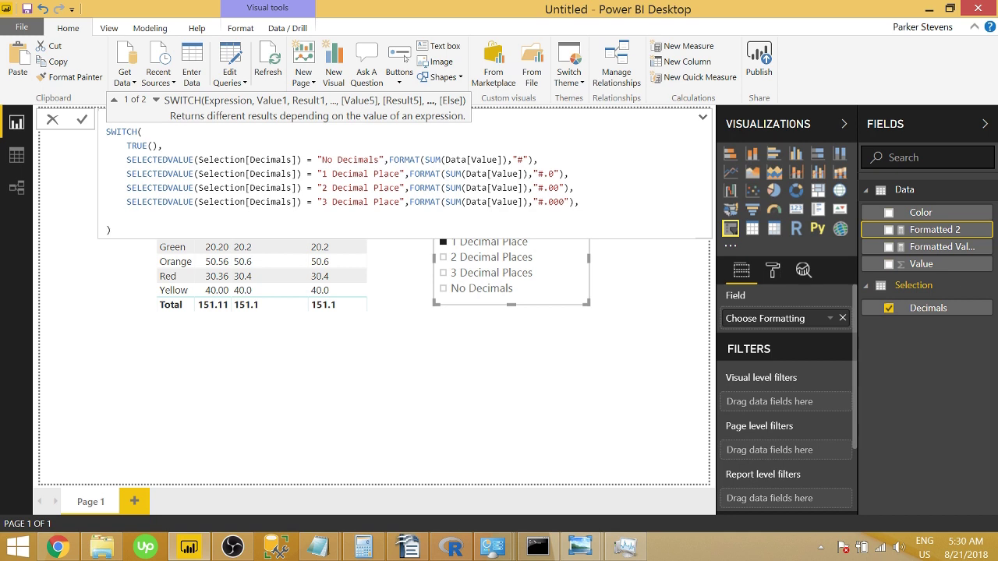
{"action": "left_click", "coordinate": [410, 188]}
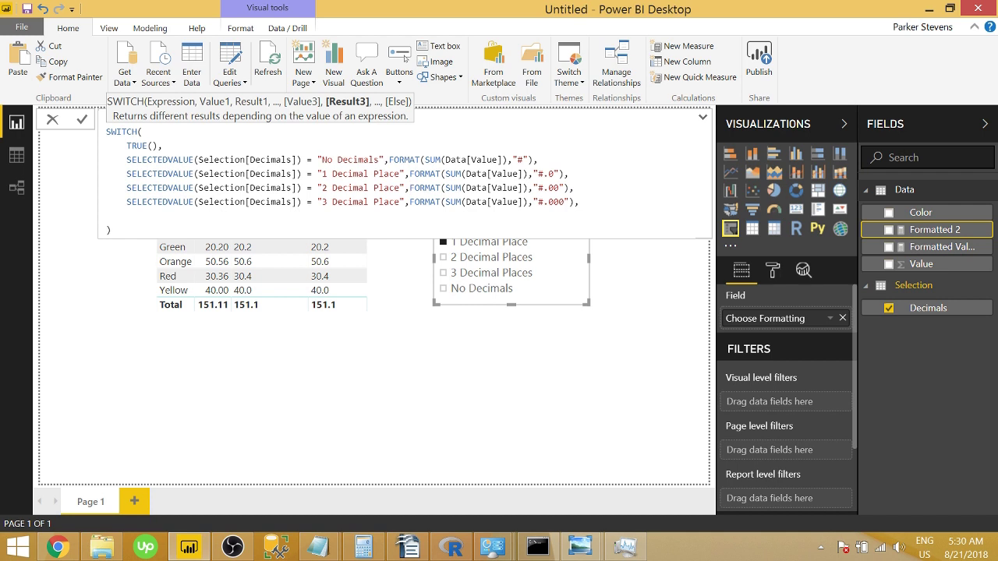
{"action": "key", "text": "ctrl+shift+Right"}
{"action": "key", "text": "ctrl+shift+Right"}
{"action": "key", "text": "ctrl+shift+Right"}
{"action": "key", "text": "ctrl+shift+Right"}
{"action": "key", "text": "ctrl+shift+Right"}
{"action": "key", "text": "ctrl+shift+Right"}
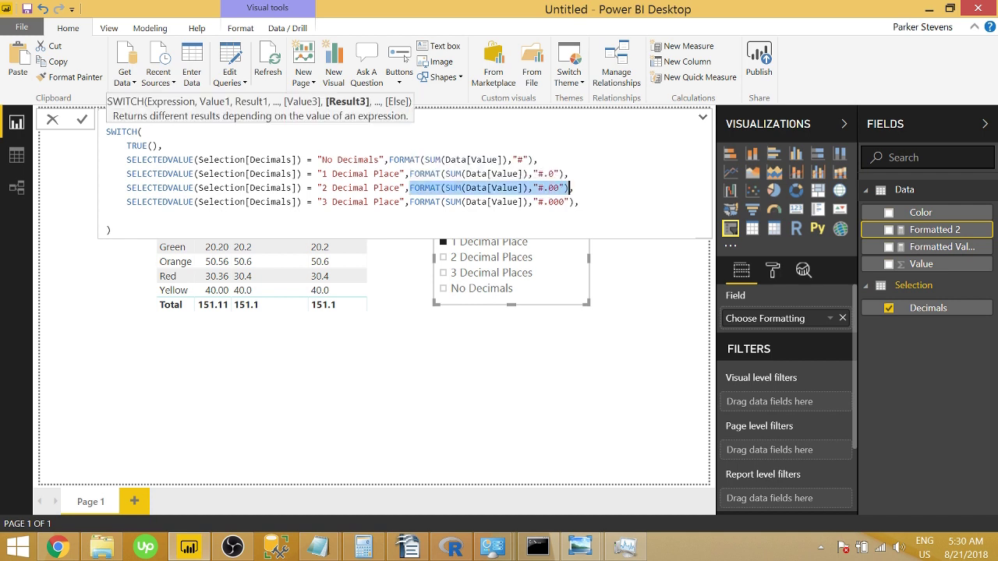
{"action": "key", "text": "ctrl+c"}
{"action": "key", "text": "Down"}
{"action": "key", "text": "Down"}
{"action": "key", "text": "ctrl+v"}
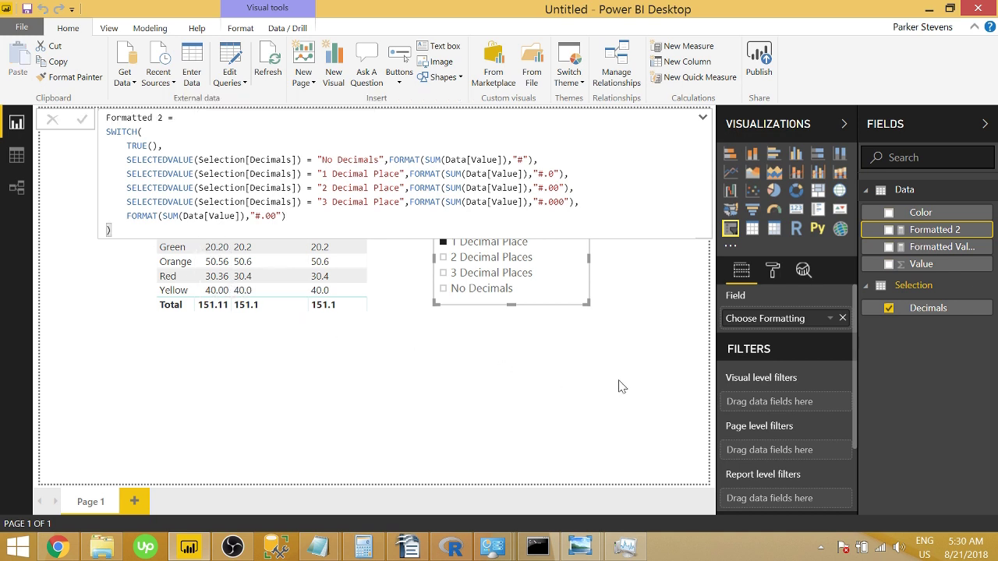
Commit the measure and test 2 and 3 Decimal Places in the slicer
{"action": "left_click", "coordinate": [655, 387]}
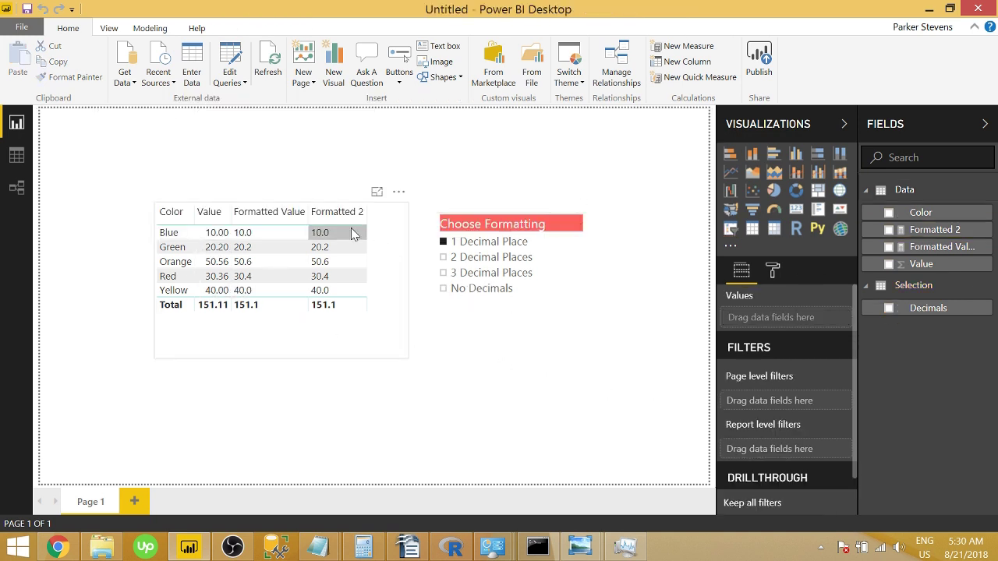
{"action": "left_click", "coordinate": [468, 258]}
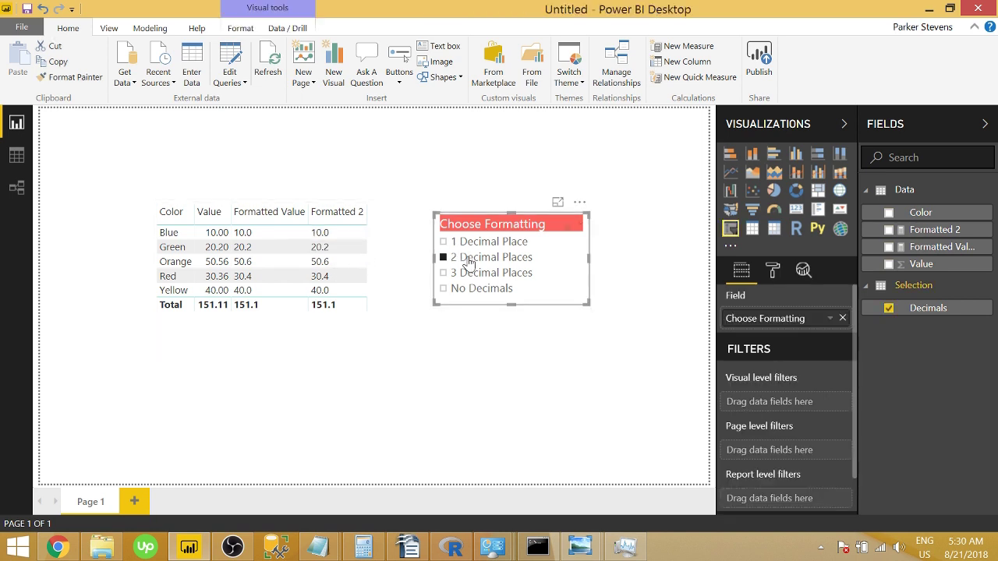
{"action": "left_click", "coordinate": [468, 273]}
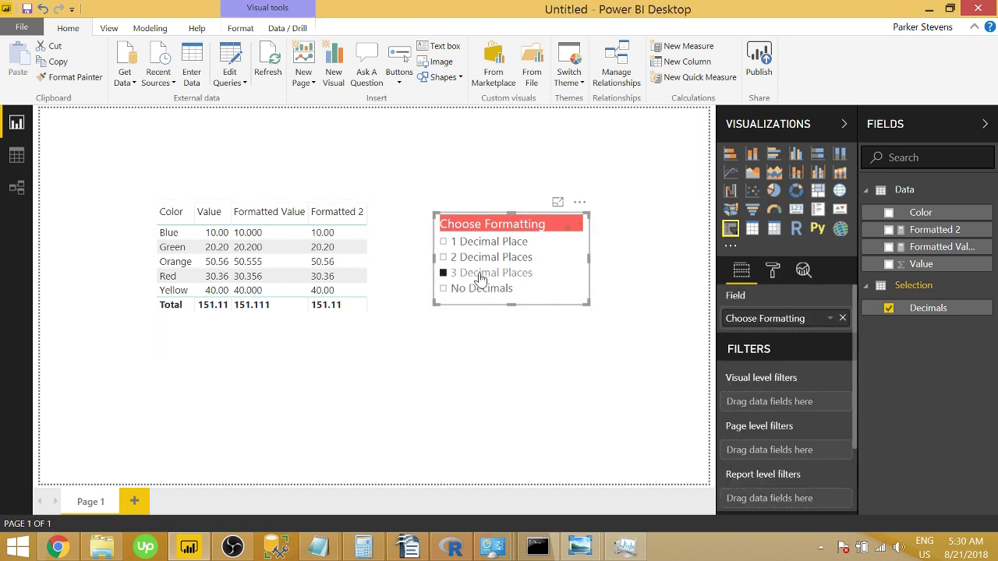
Fix the labels to '2 Decimal Places' and '3 Decimal Places' and commit the measure
{"action": "left_click", "coordinate": [936, 231]}
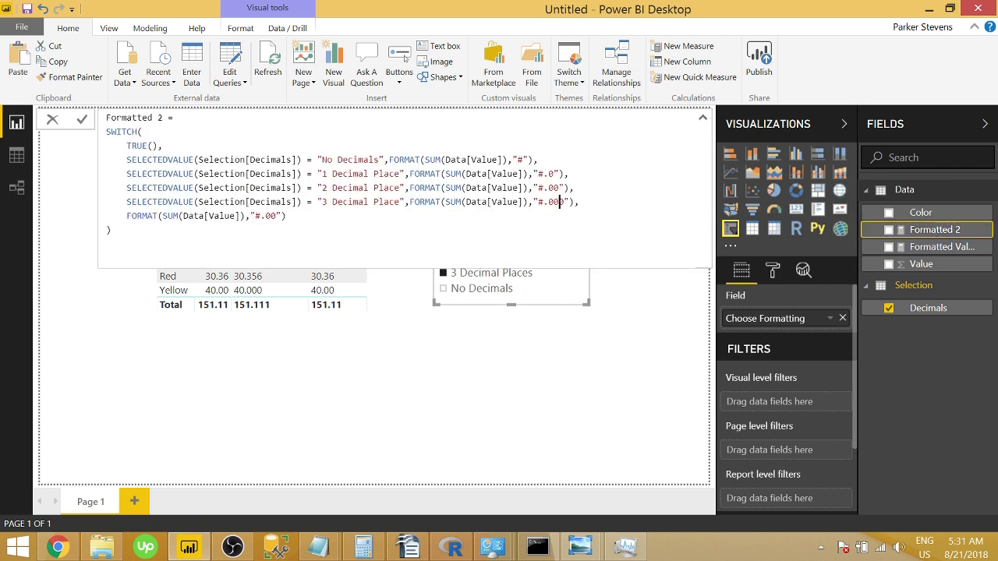
{"action": "type", "text": "s"}
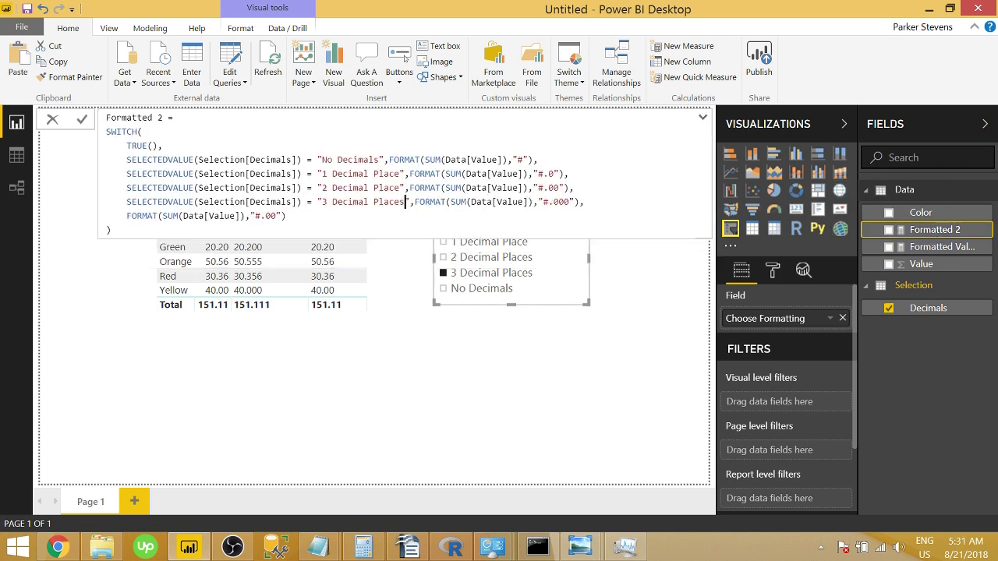
{"action": "key", "text": "Up"}
{"action": "type", "text": "s"}
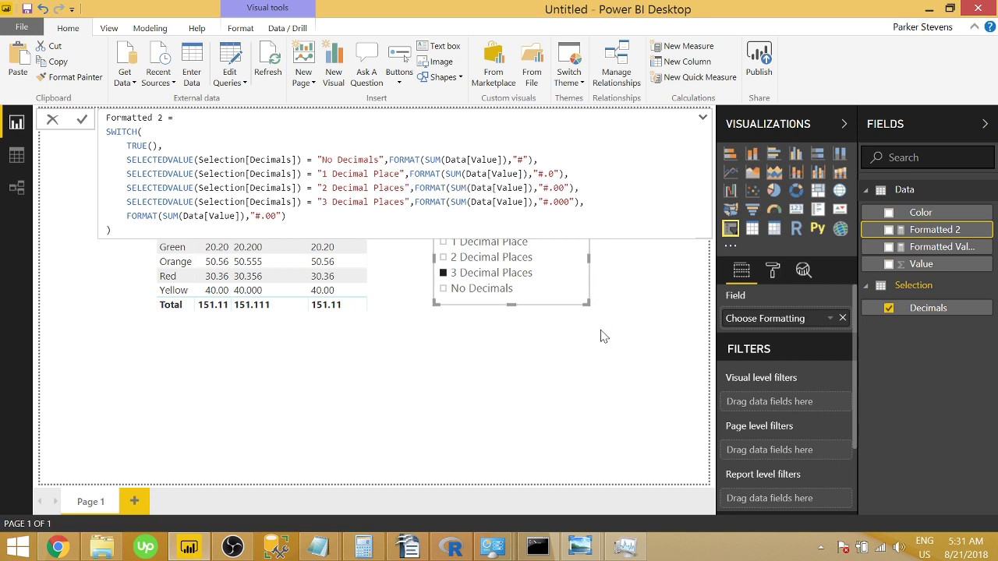
{"action": "key", "text": "Return"}
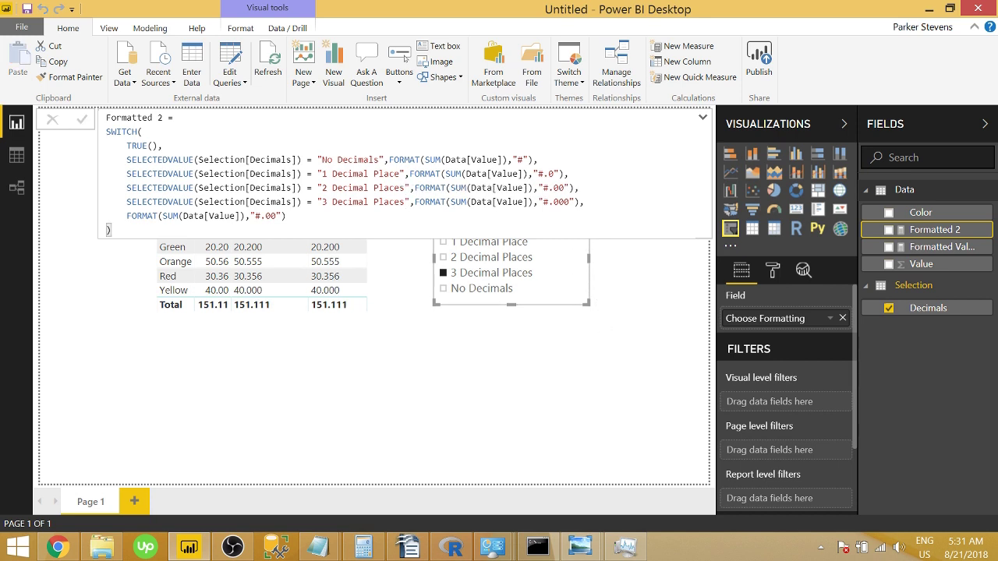
{"action": "left_click", "coordinate": [600, 357]}
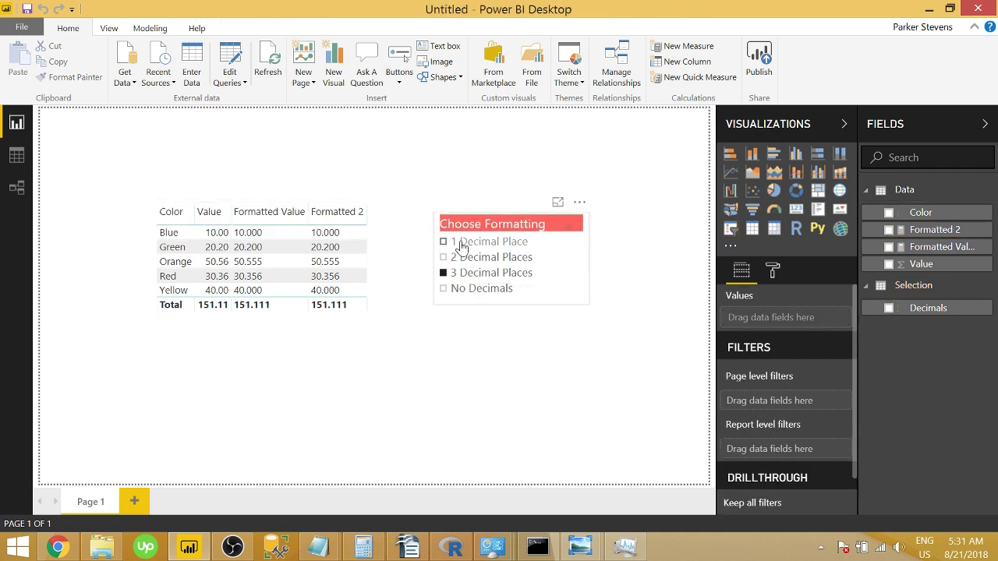
Verify the table under 1, 2, 3 Decimal Places and No Decimals slicer choices
{"action": "left_click", "coordinate": [458, 243]}
{"action": "left_click", "coordinate": [461, 257]}
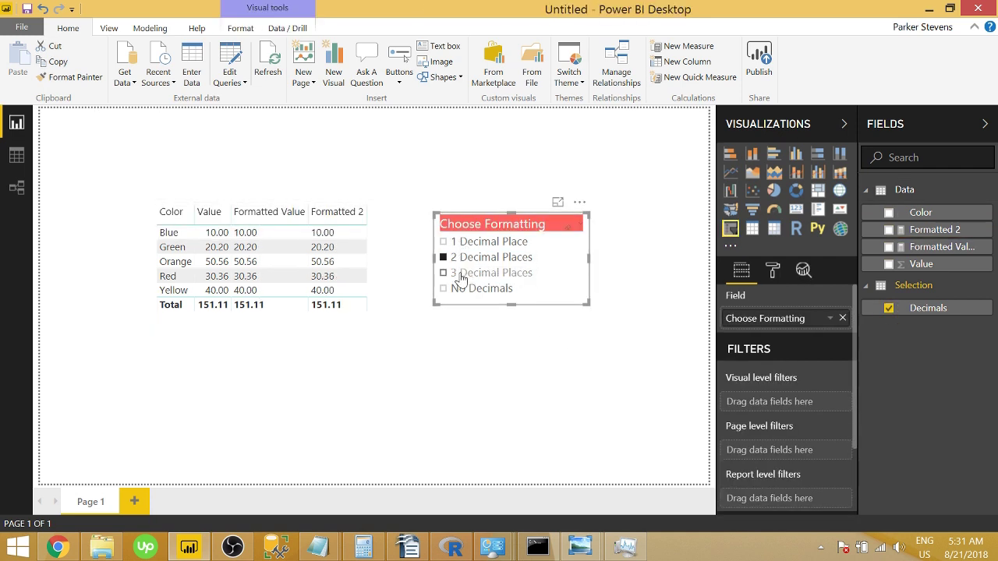
{"action": "left_click", "coordinate": [460, 273]}
{"action": "left_click", "coordinate": [459, 289]}
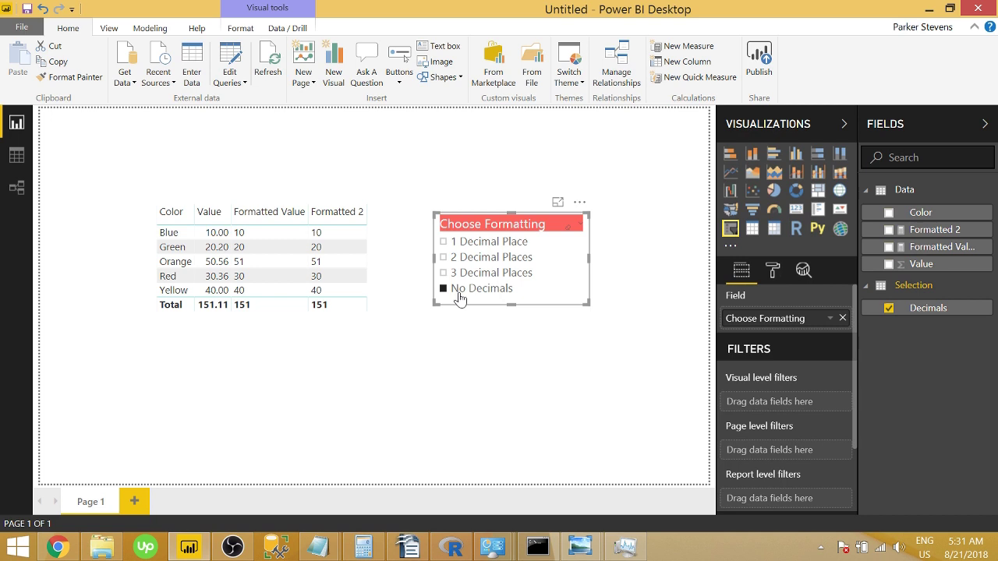
Deselect No Decimals so Formatted 2 defaults to 10.00, 50.56 and 151.11
{"action": "left_click", "coordinate": [460, 290]}
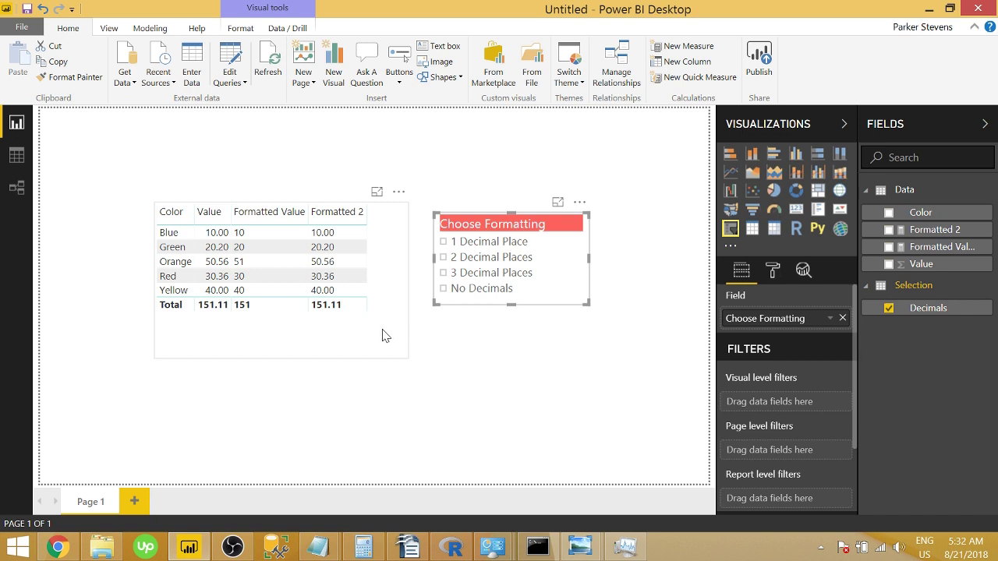
Select the table and choose 2 Decimal Places so both columns read 10.00, 50.56, 151.11
{"action": "left_click", "coordinate": [381, 335]}
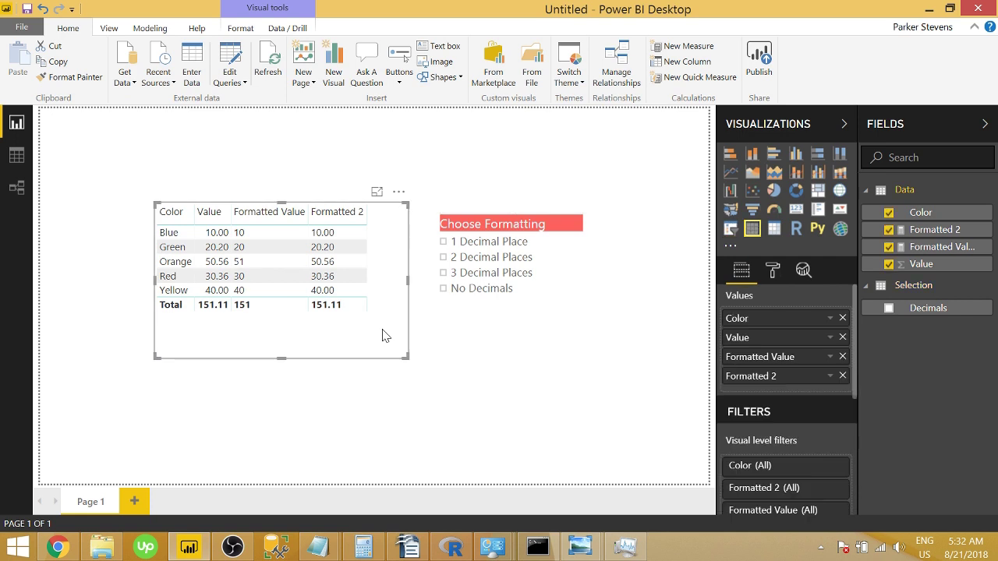
{"action": "left_click_drag", "start_coordinate": [343, 233], "coordinate": [406, 295]}
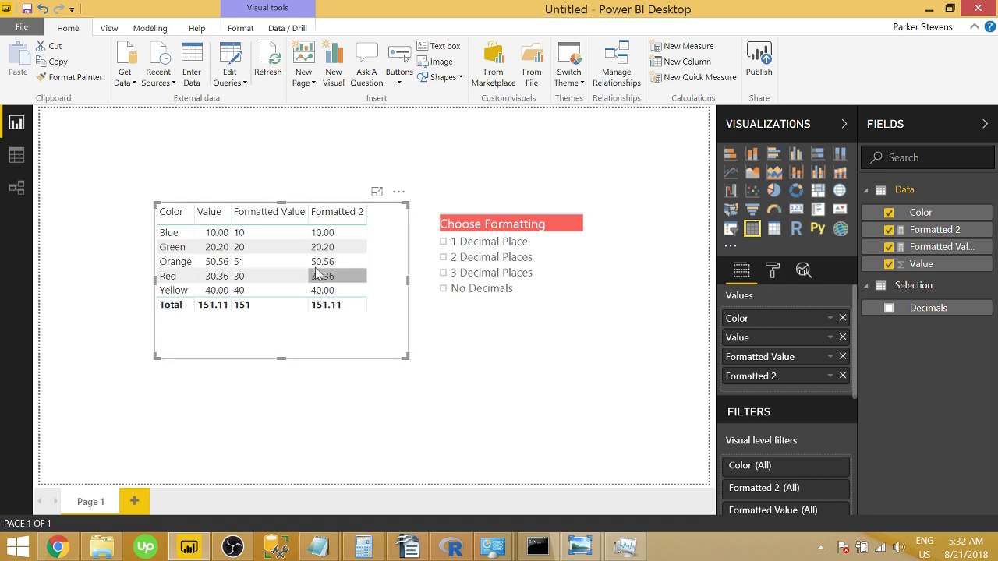
{"action": "left_click", "coordinate": [496, 245]}
{"action": "left_click", "coordinate": [494, 262]}
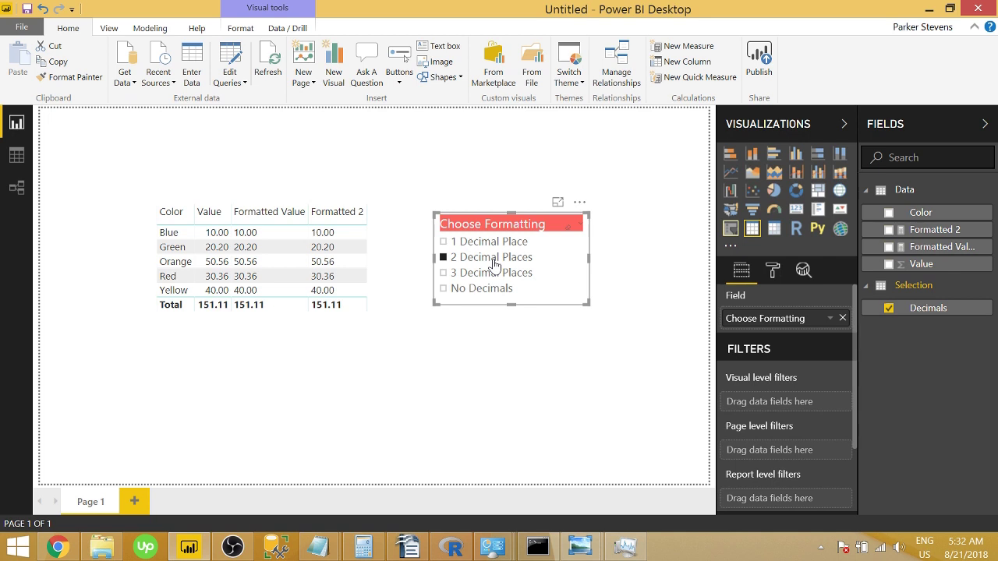